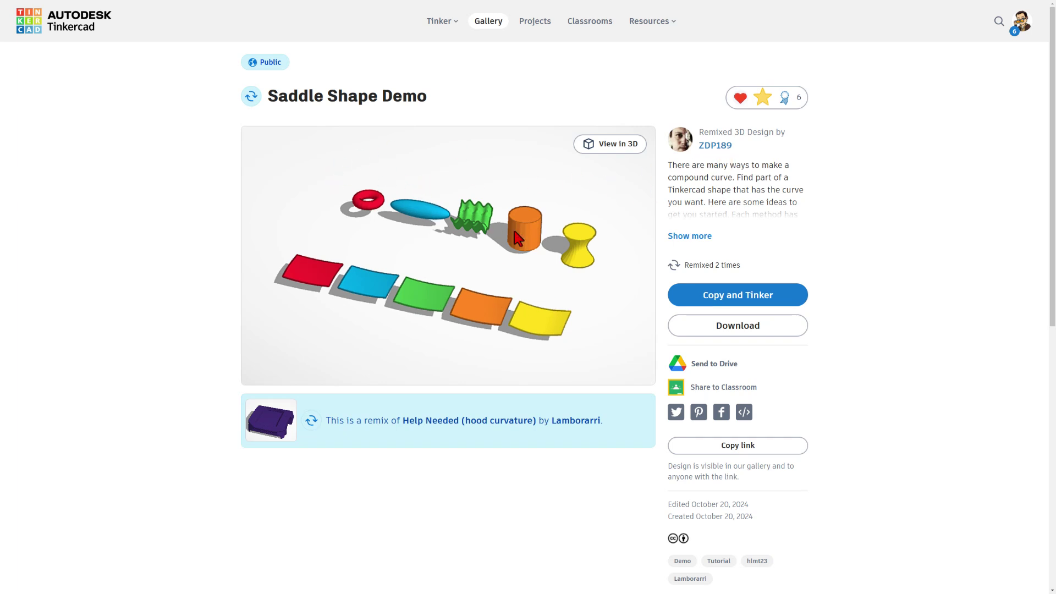
Expand the Saddle Shape Demo description and react to the design with Staff Pick Ready.
click(702, 236)
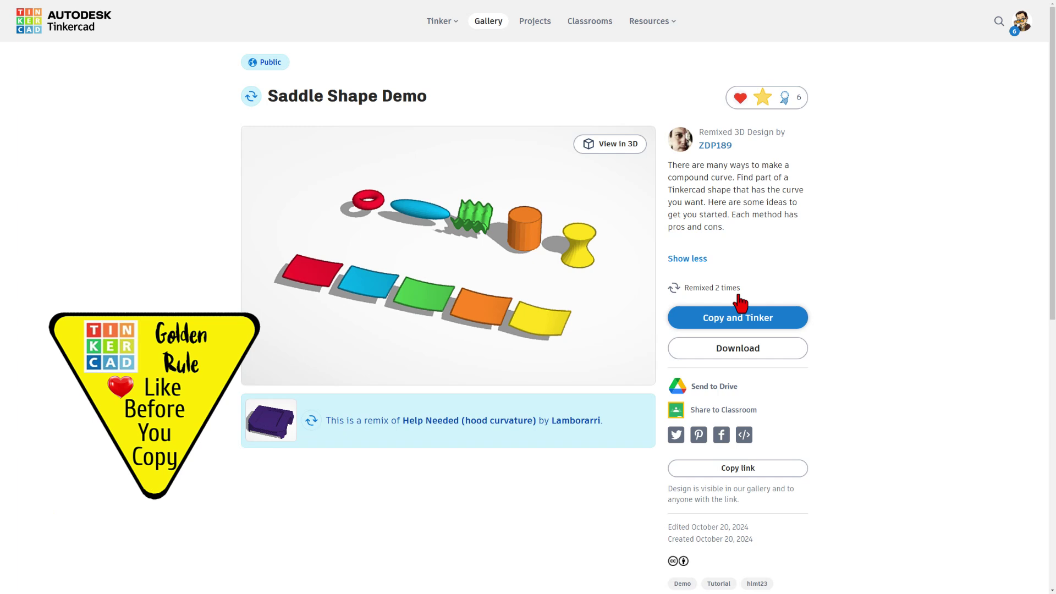
click(765, 97)
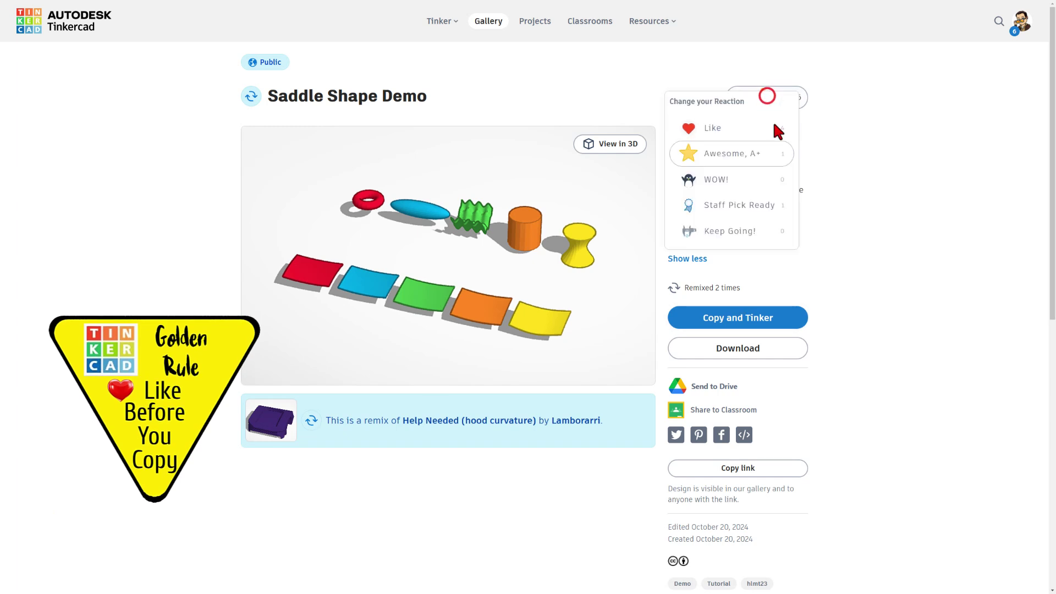
click(742, 206)
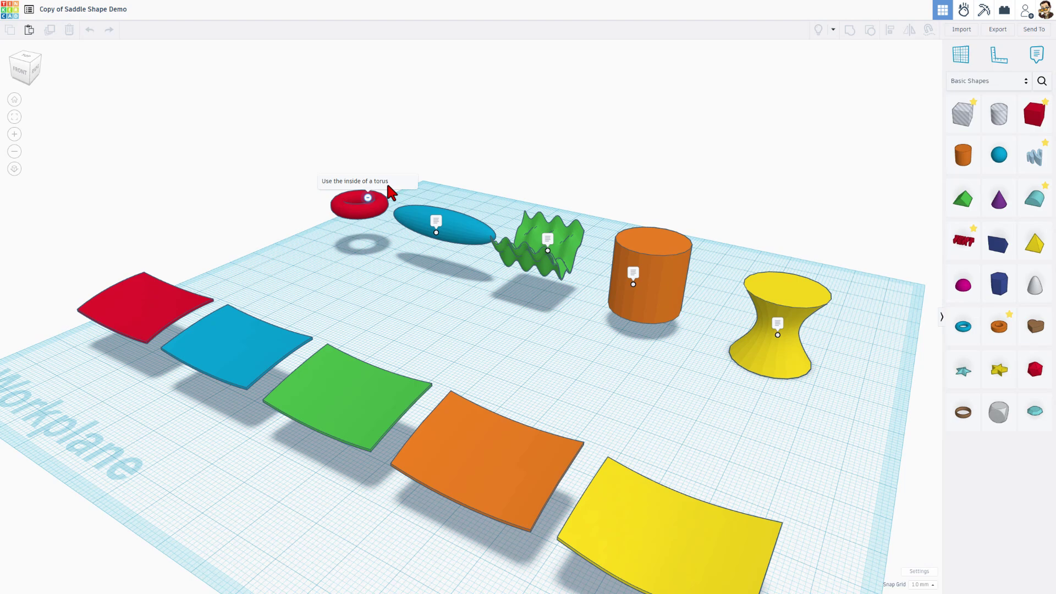
Read the notes on the blue banana shape, green wavy surface, orange cylinder and yellow hyperboloid.
click(429, 225)
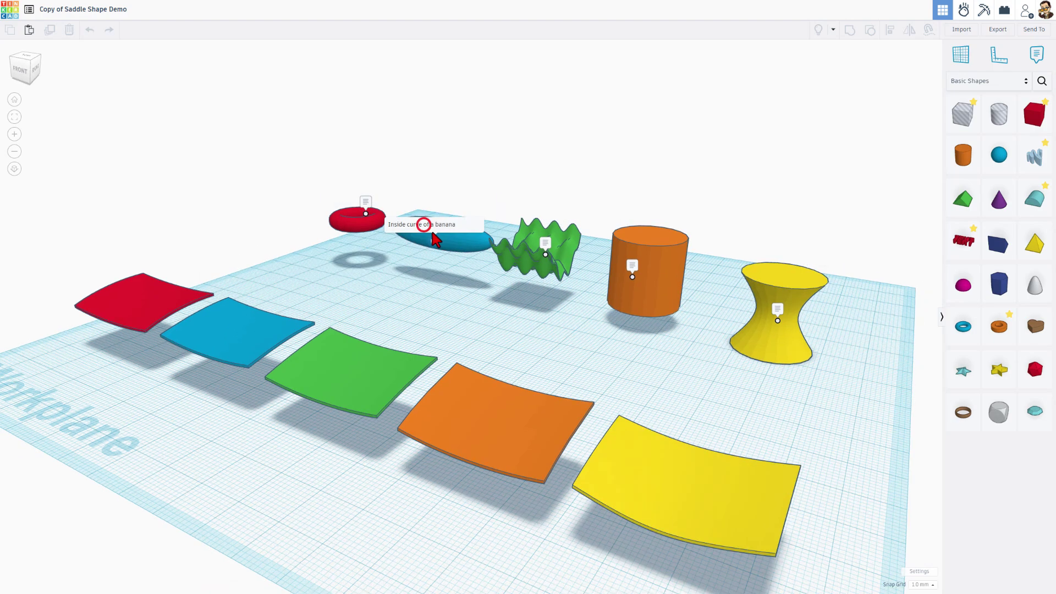
click(543, 243)
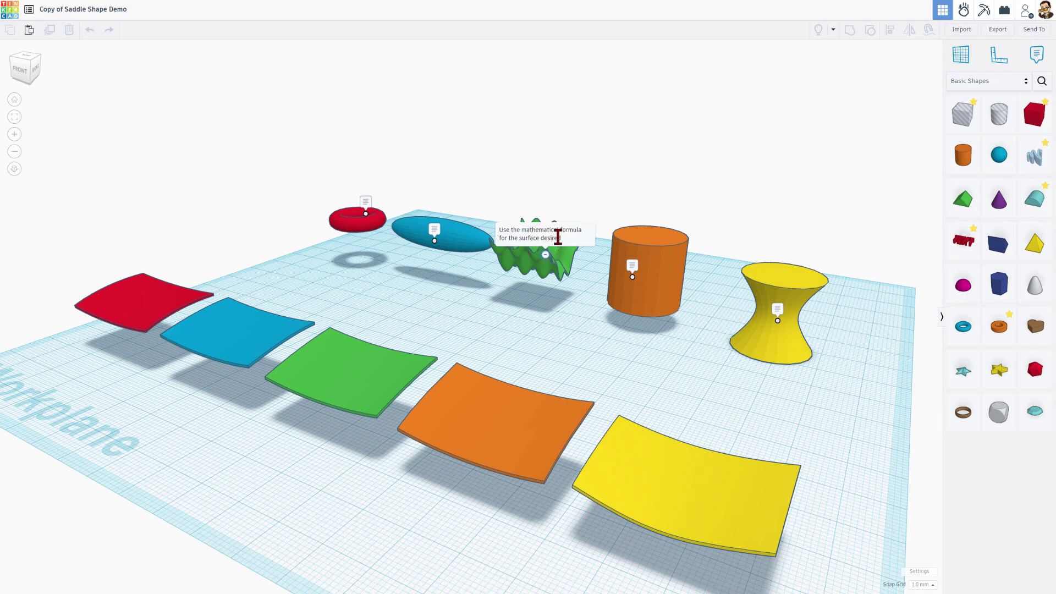
click(632, 266)
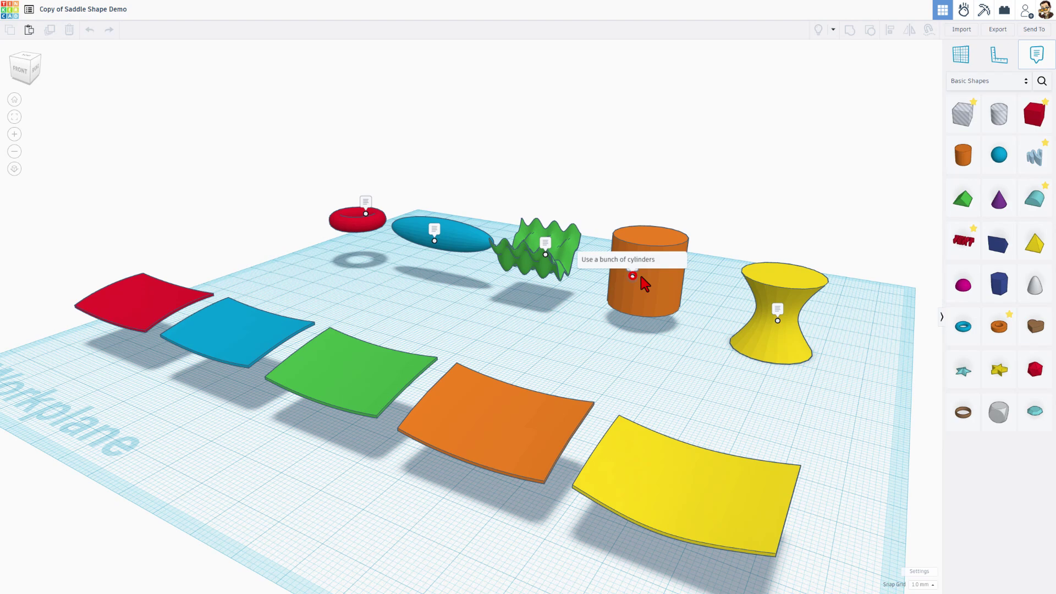
click(633, 275)
click(779, 309)
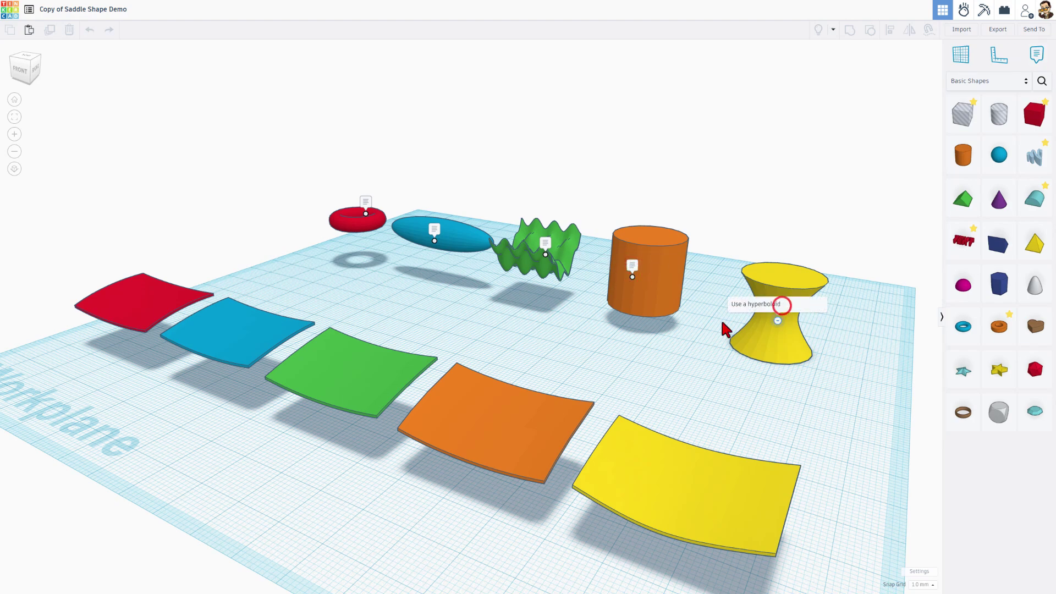
Duplicate the red curved panel and move the copy back, clear of the panel row.
scroll(602, 324, down, 1)
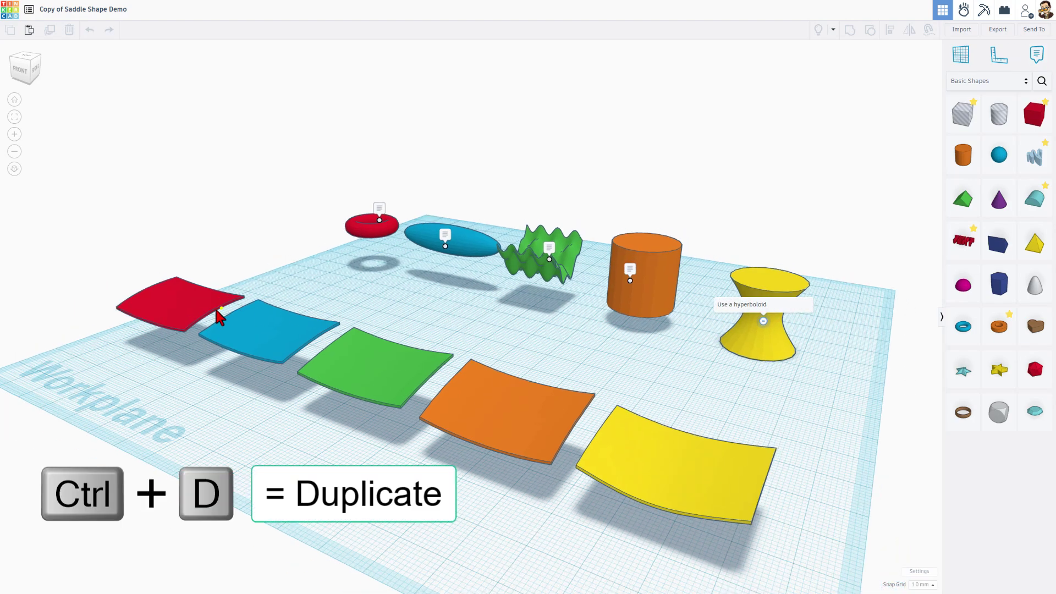
right_drag(217, 311, 221, 308)
click(182, 283)
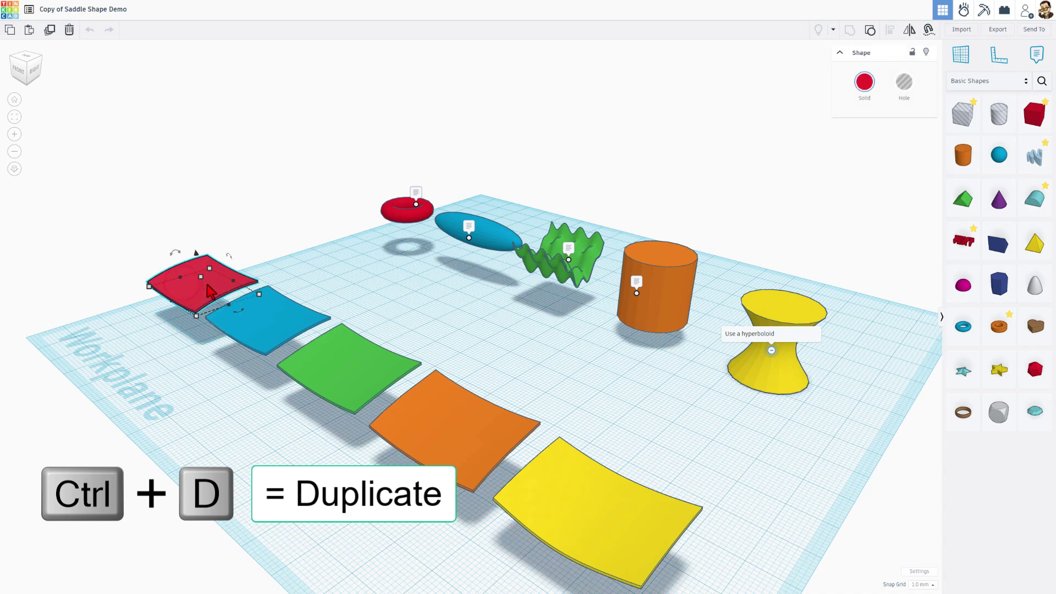
key(ctrl+d)
key(shift+Up)
key(shift+Up)
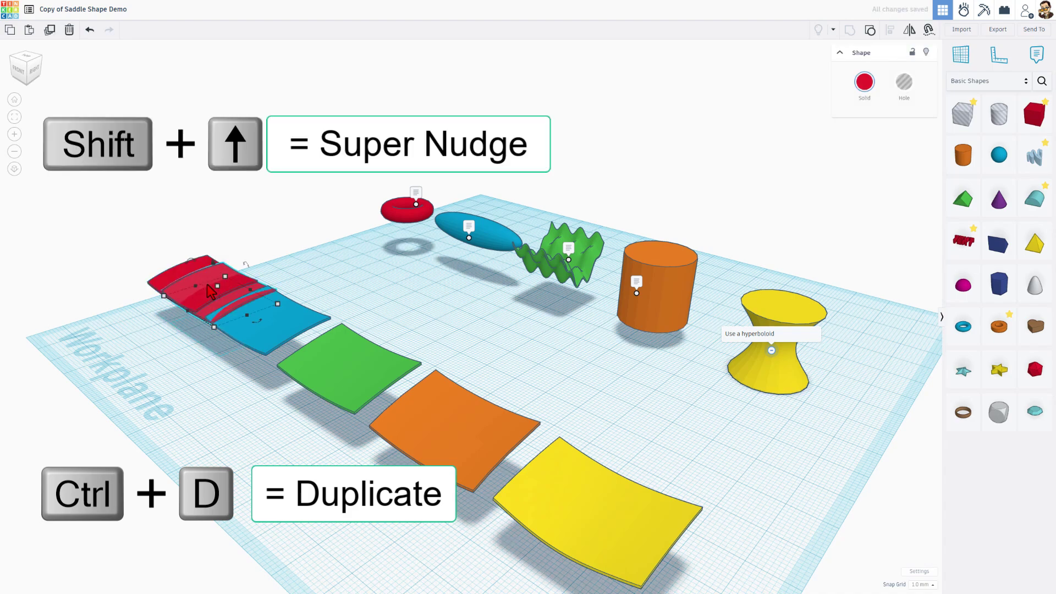
key(shift+Up)
key(shift+Up)
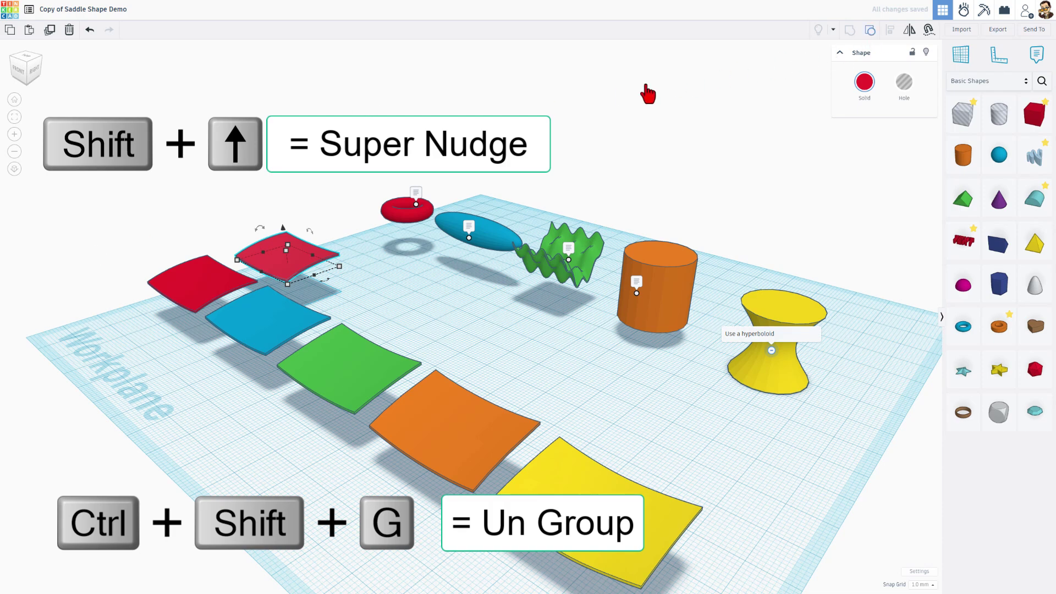
Ungroup the red panel copy and select its solid part and its hole part in turn.
click(866, 29)
click(349, 195)
scroll(294, 270, up, 3)
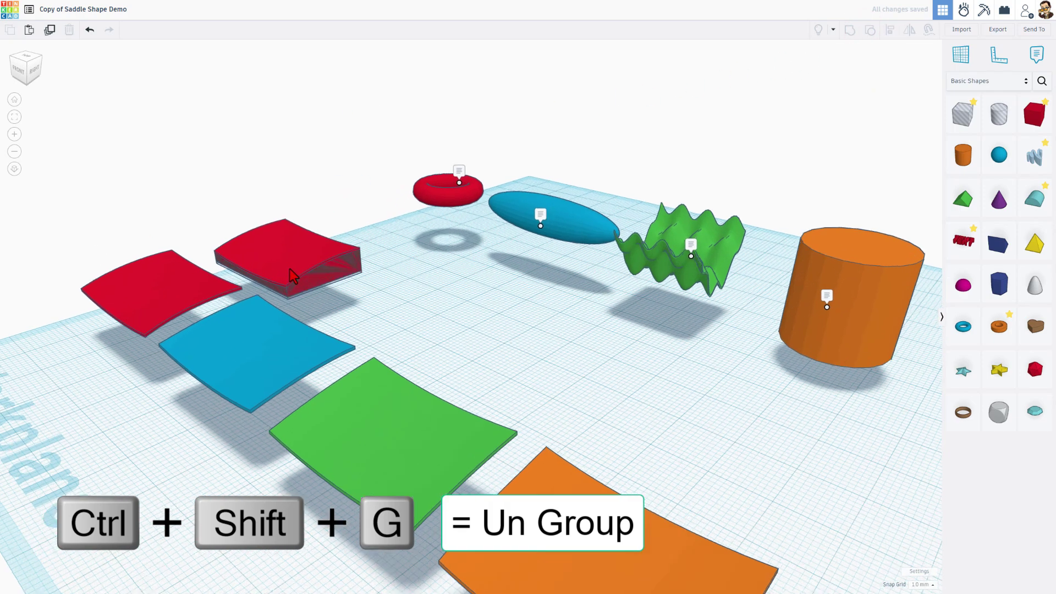
scroll(293, 275, up, 2)
click(295, 274)
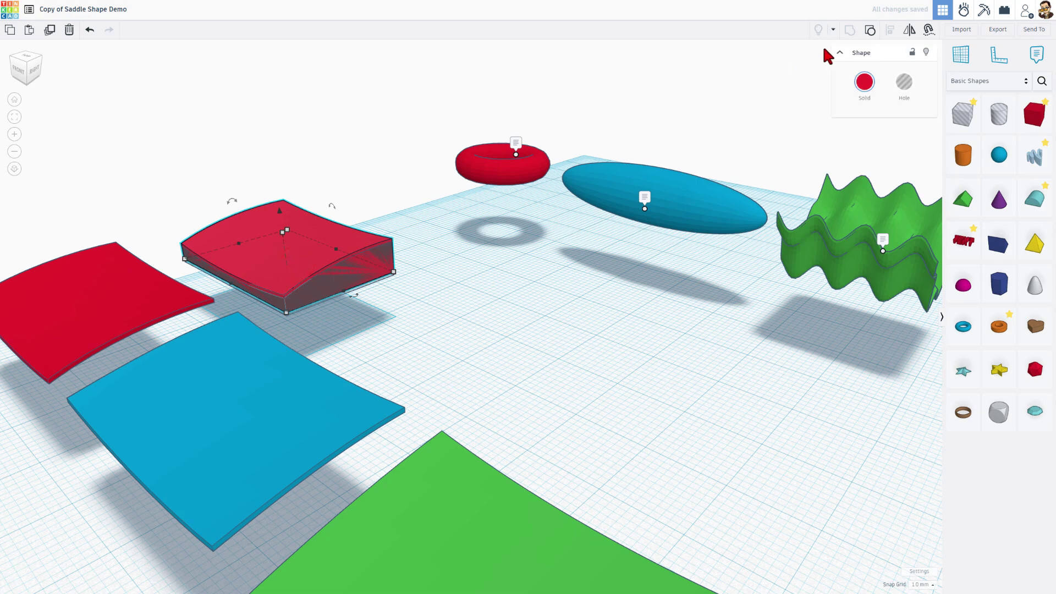
scroll(472, 254, up, 1)
click(332, 283)
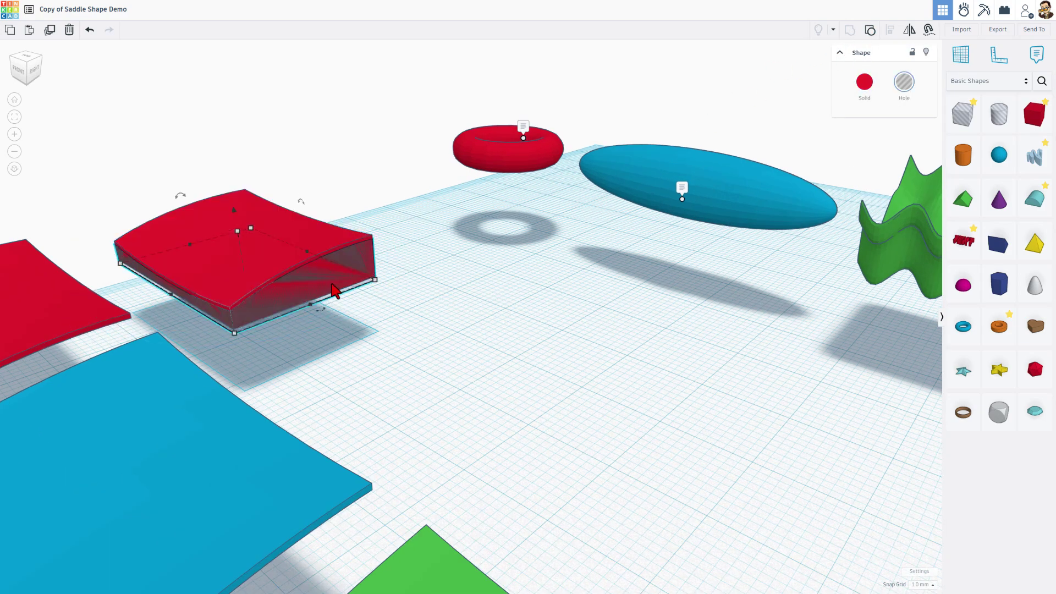
Move the copy's red solid part sideways toward the torus, clear of the overlapping hole part.
right_drag(304, 294, 250, 302)
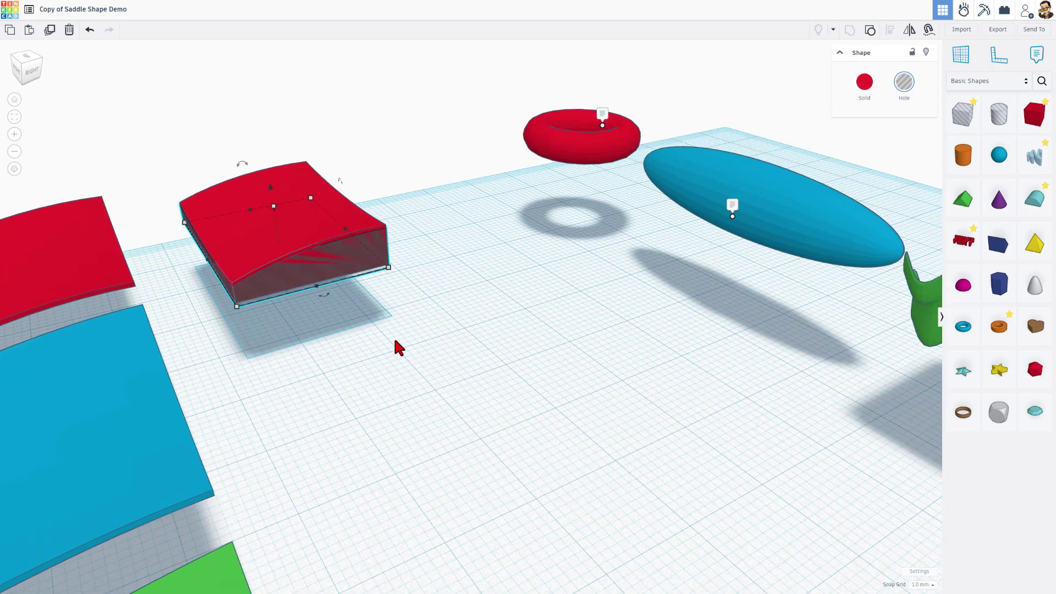
key(s)
scroll(292, 214, down, 1)
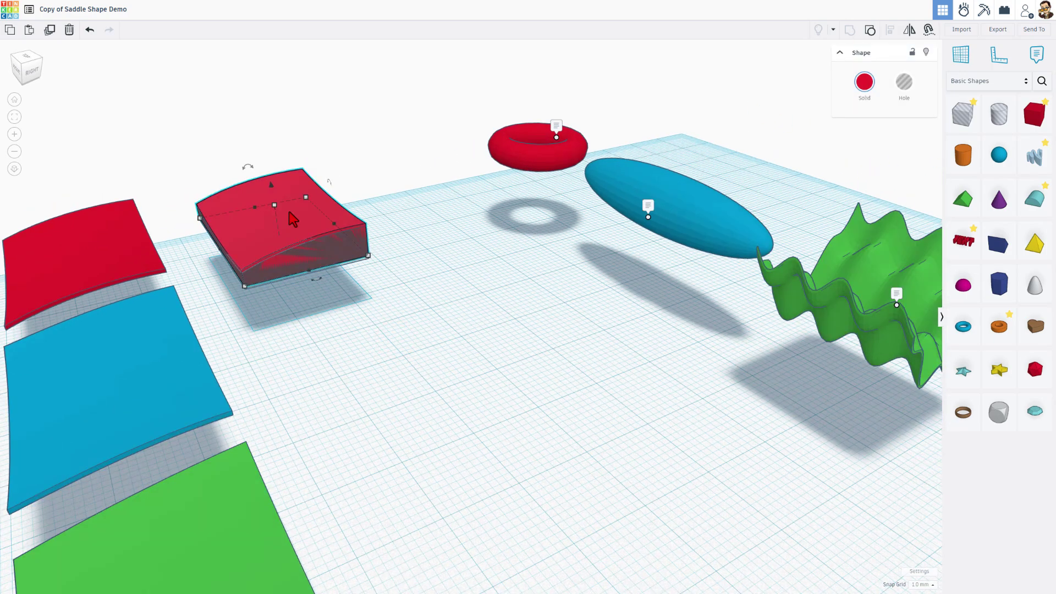
key(shift+Right)
key(shift+Right)
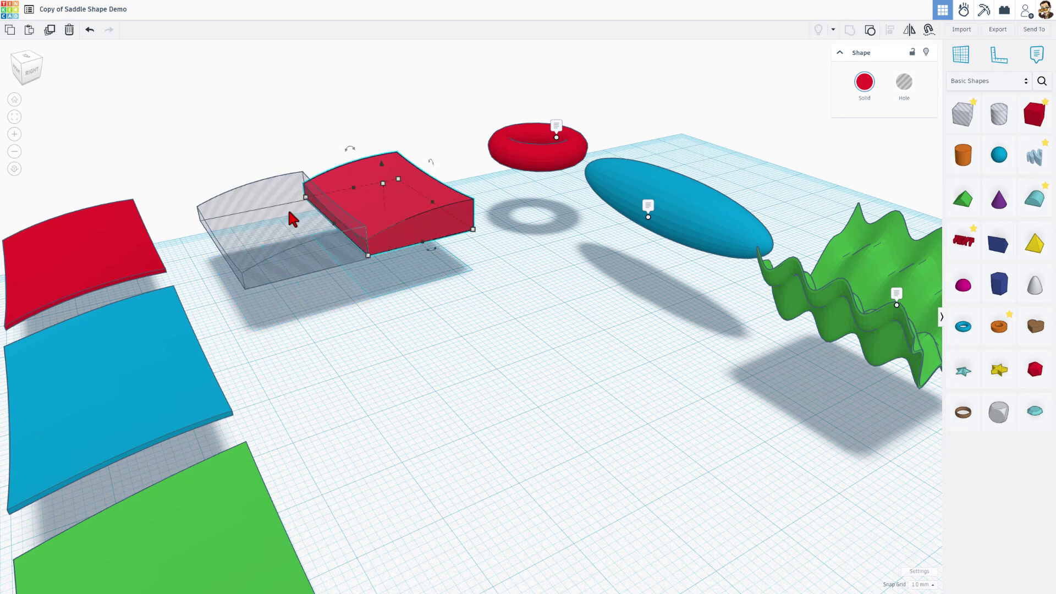
key(shift+Right)
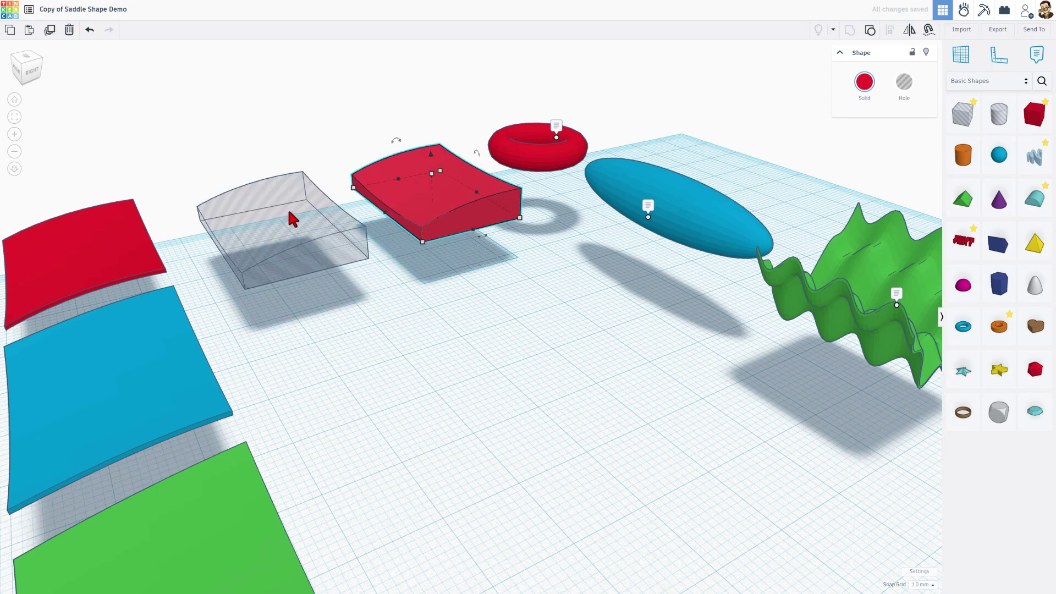
Ungroup the transparent hole part and examine its block and large torus hole from several angles.
click(250, 248)
click(868, 30)
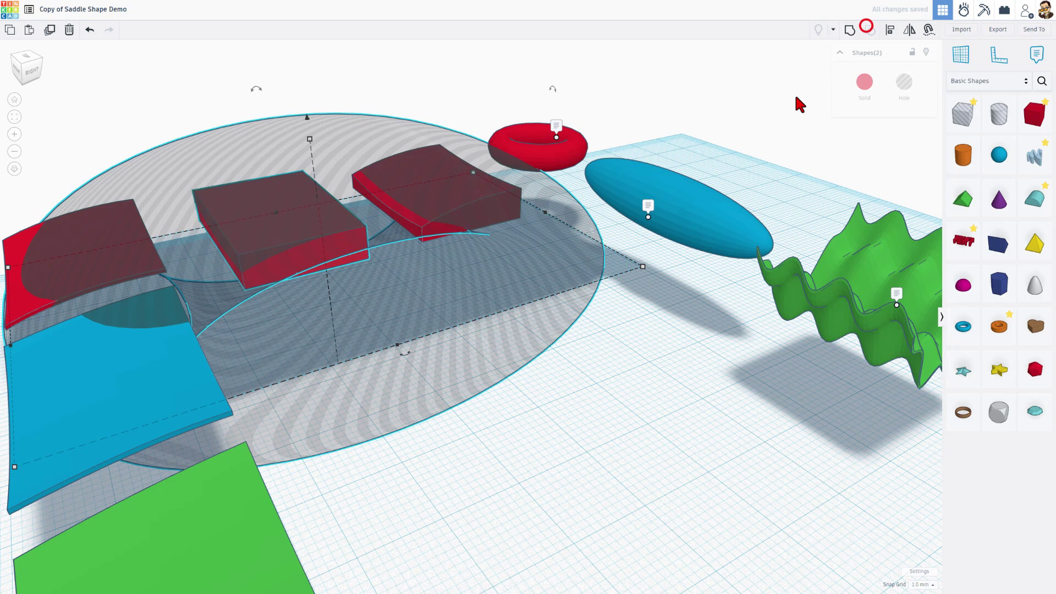
right_drag(589, 297, 495, 361)
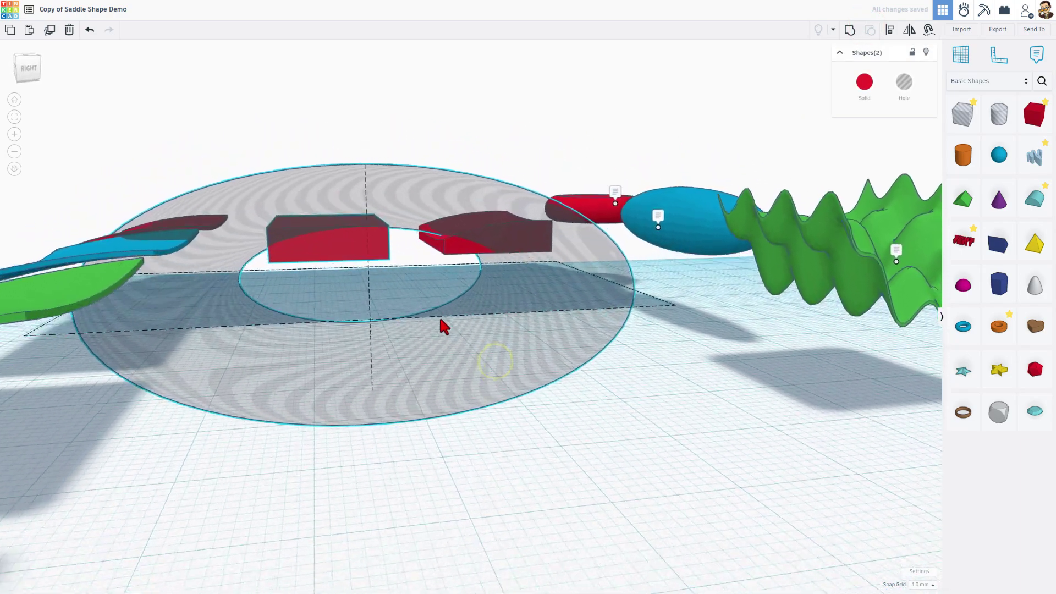
right_drag(328, 190, 290, 278)
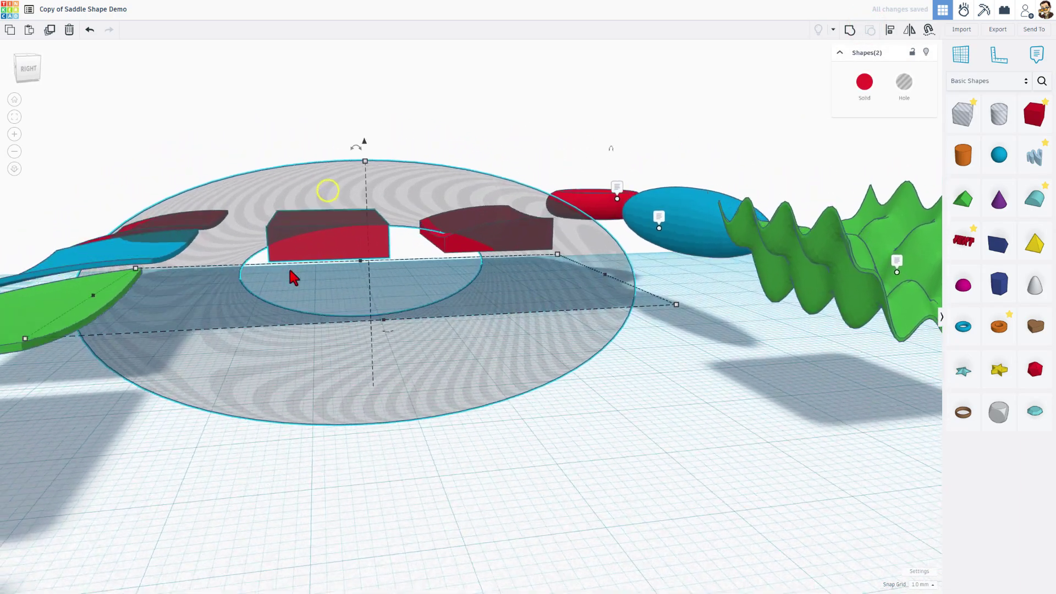
right_drag(314, 216, 391, 347)
drag(382, 471, 288, 241)
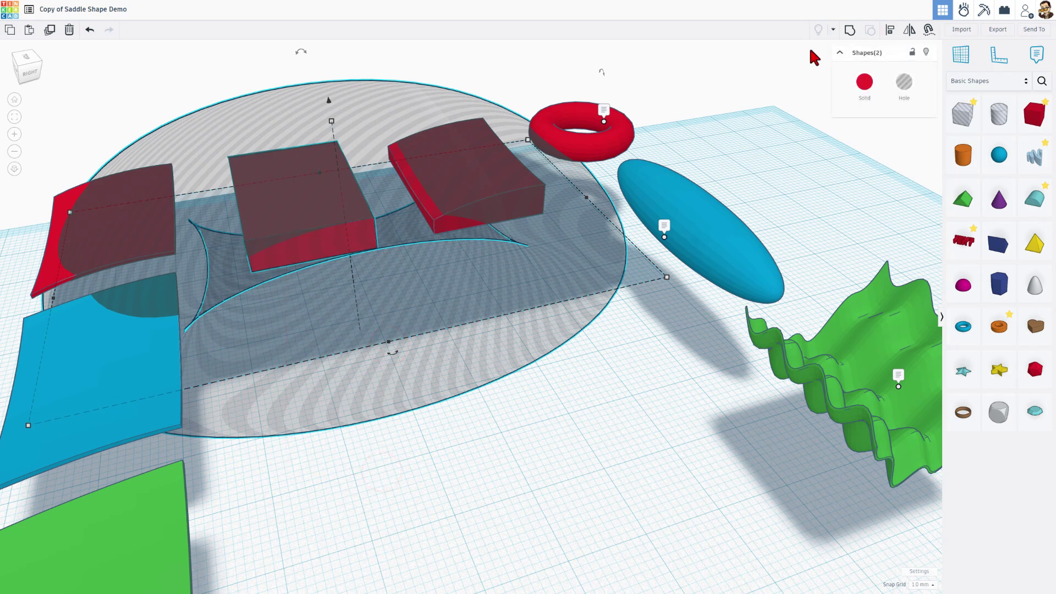
Hide the two ungrouped shapes, ungroup the remaining red solid part, and select its HD Torus hole.
click(929, 55)
click(444, 186)
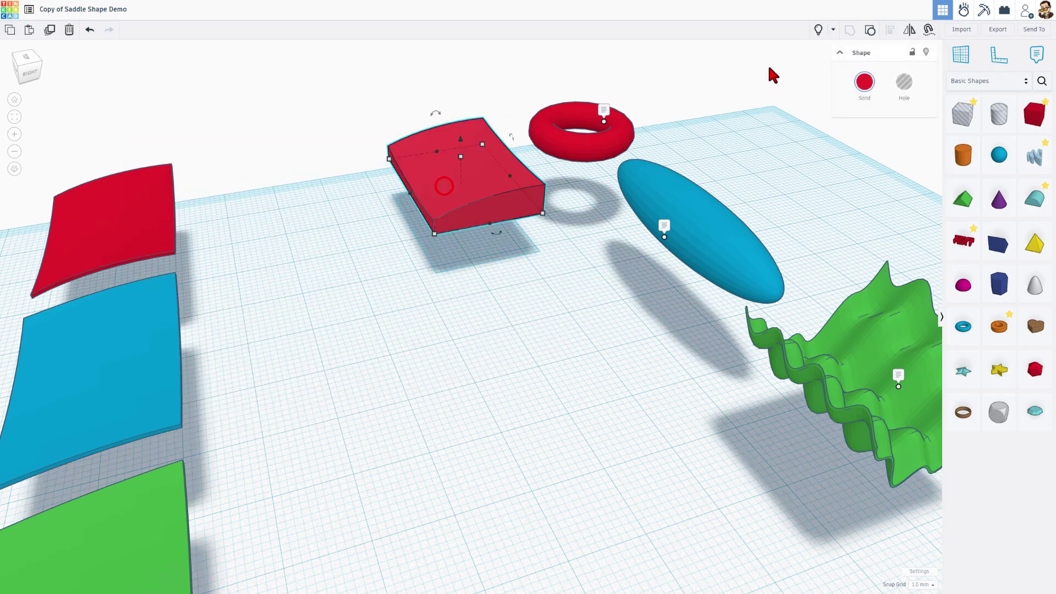
click(869, 31)
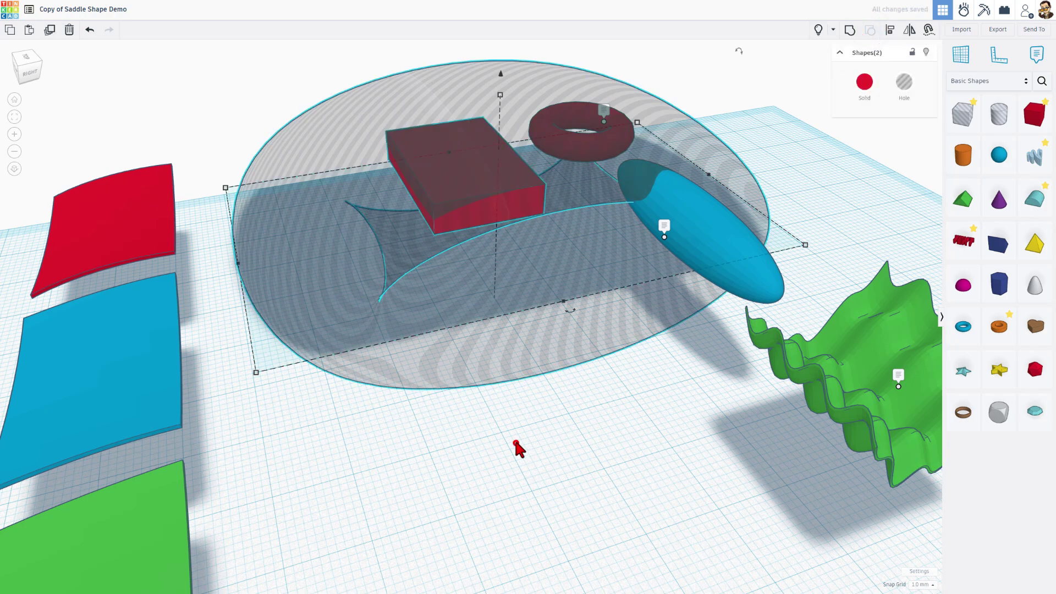
right_drag(517, 443, 464, 380)
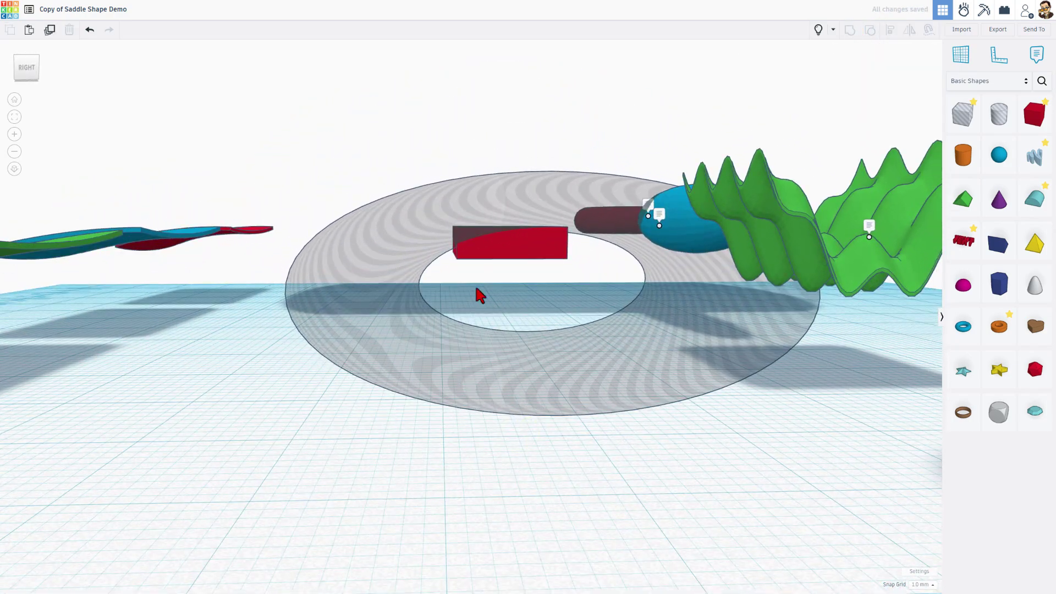
right_drag(446, 193, 379, 196)
click(444, 194)
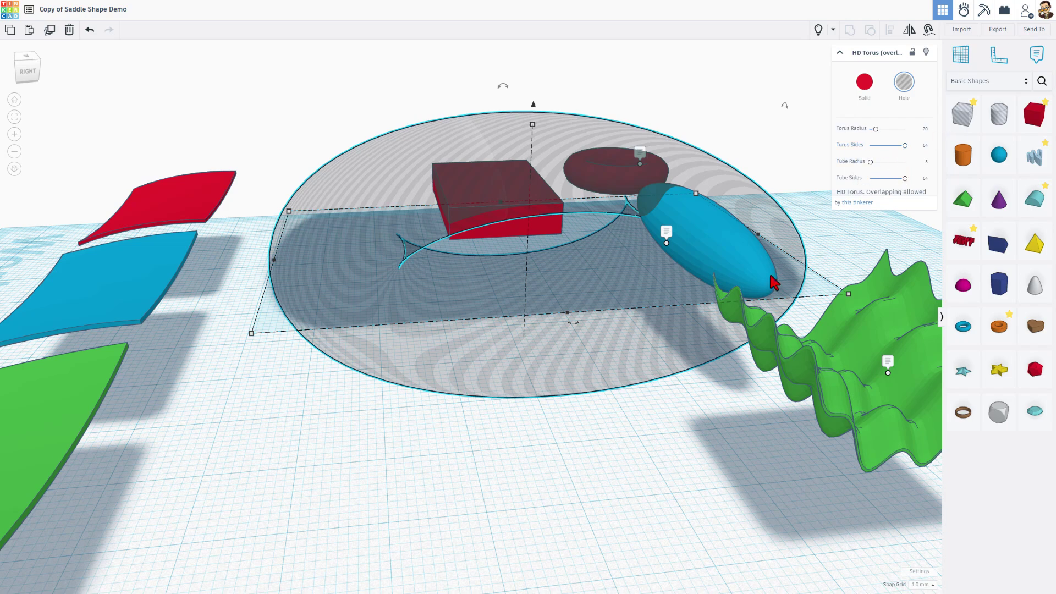
mouse_move(542, 424)
right_down()
mouse_move(522, 389)
mouse_move(550, 408)
mouse_move(544, 425)
mouse_move(523, 422)
right_up()
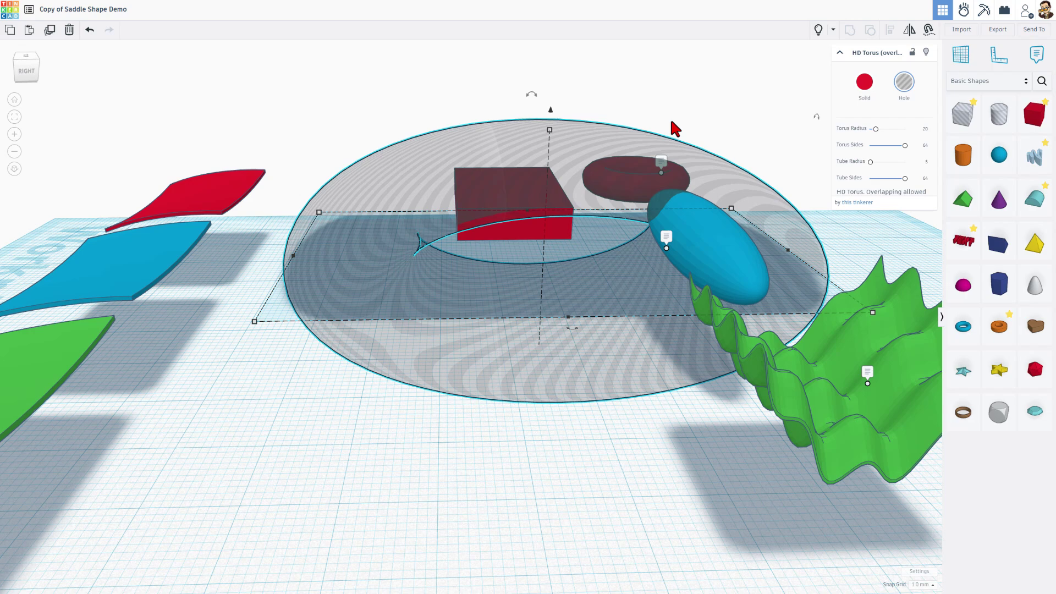
Show all hidden shapes and delete the torus holes and red blocks from the dismantled copy.
click(818, 30)
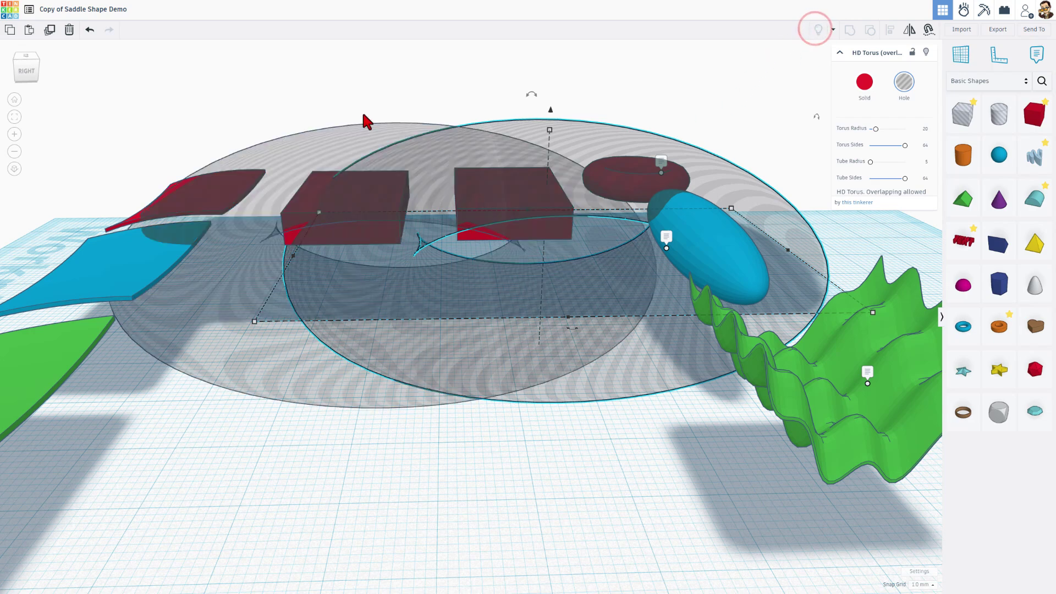
drag(361, 114, 439, 264)
key(Delete)
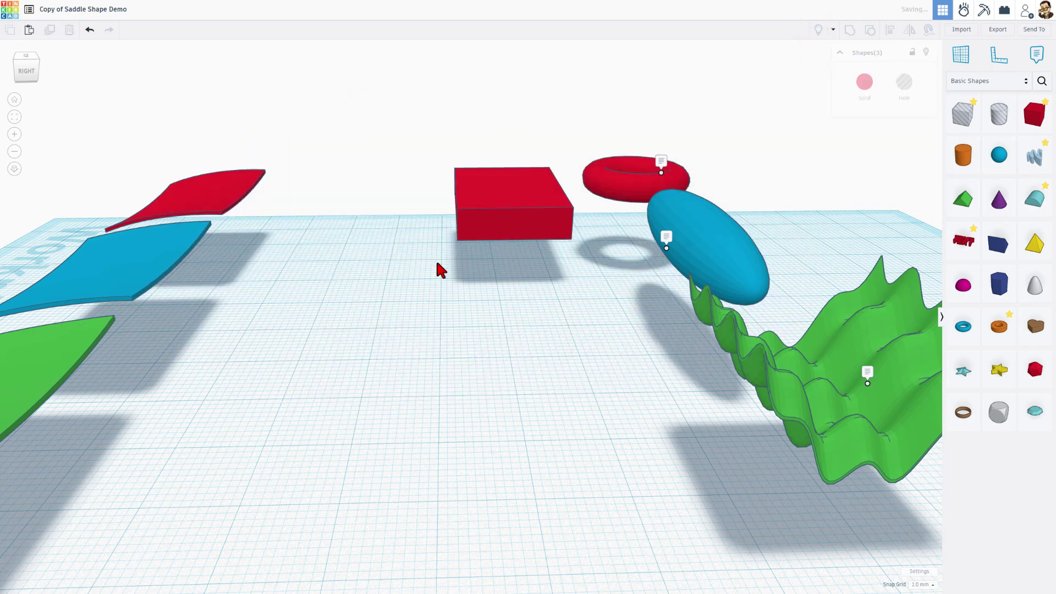
click(450, 170)
key(Delete)
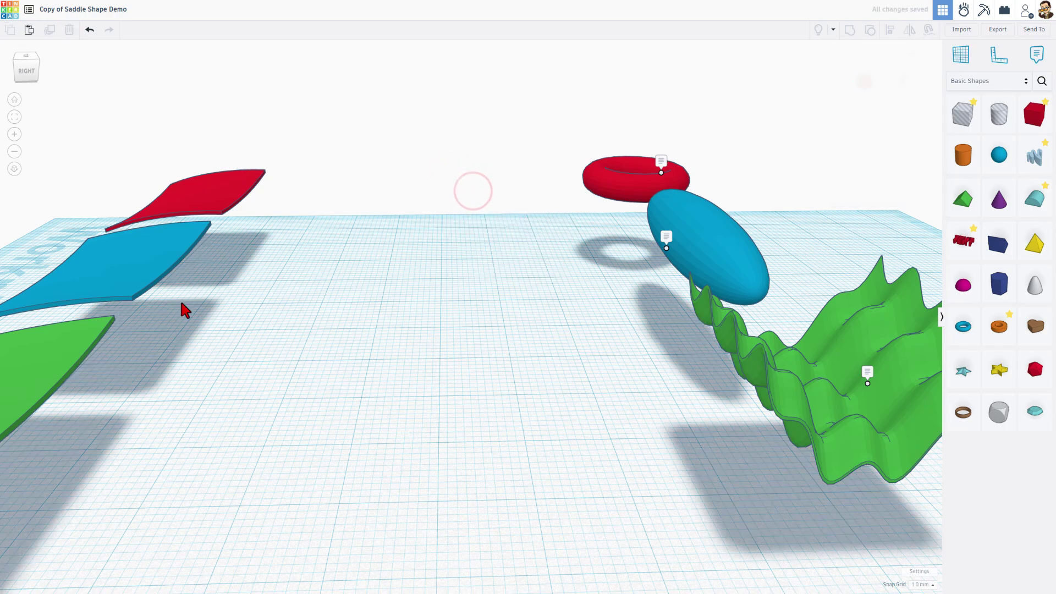
Duplicate the blue curved panel and move the copy back, clear of the panel row.
right_drag(184, 306, 296, 339)
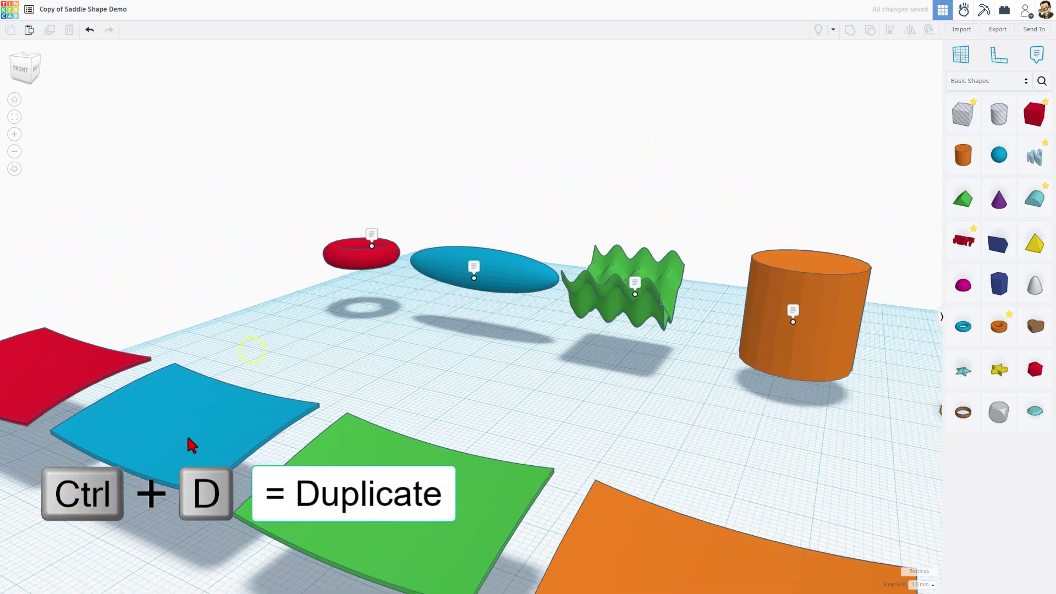
click(181, 439)
key(ctrl+d)
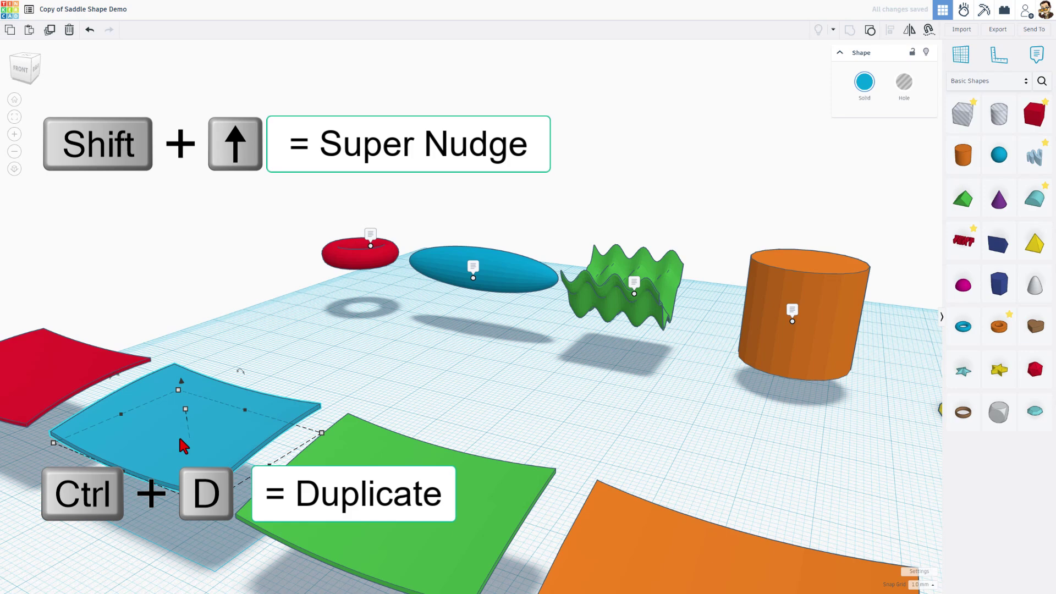
key(shift+Up)
key(shift+Up)
key(shift+Up)
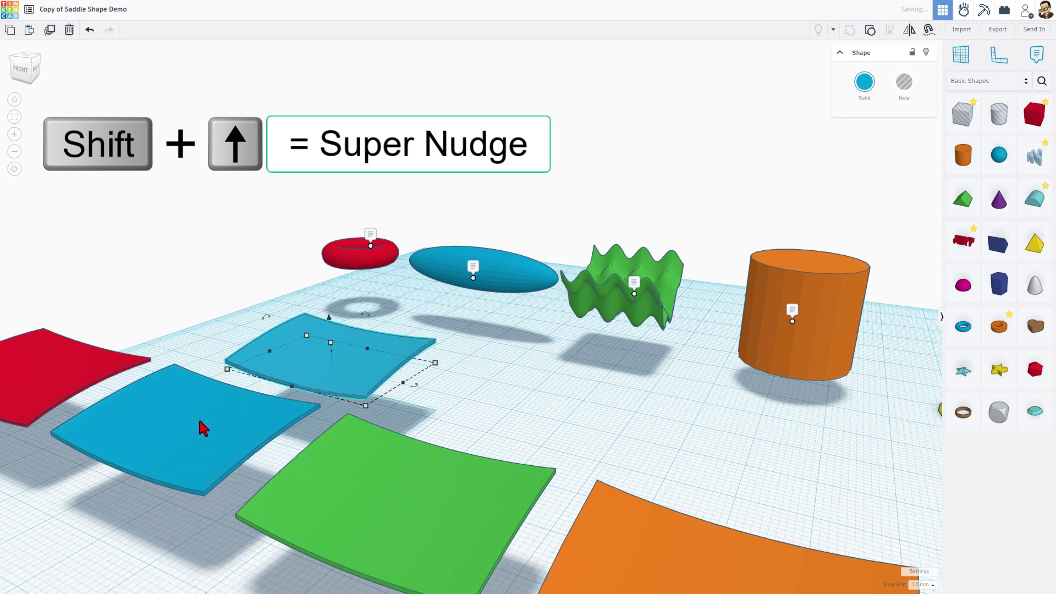
Ungroup the blue panel copy and select its solid part.
click(870, 30)
click(466, 381)
right_drag(466, 382, 425, 294)
click(427, 276)
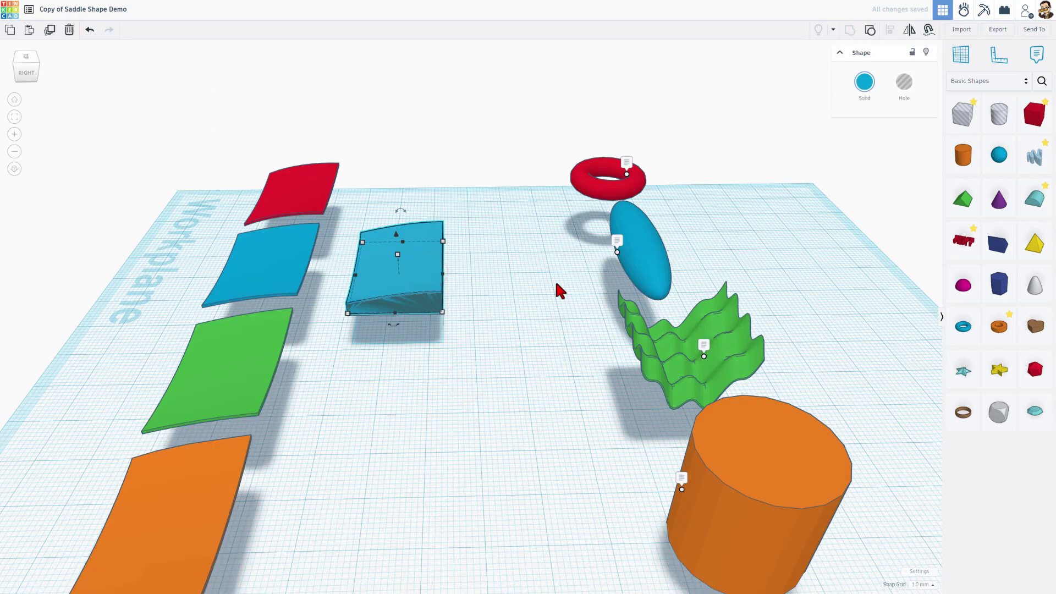
right_drag(464, 308, 438, 321)
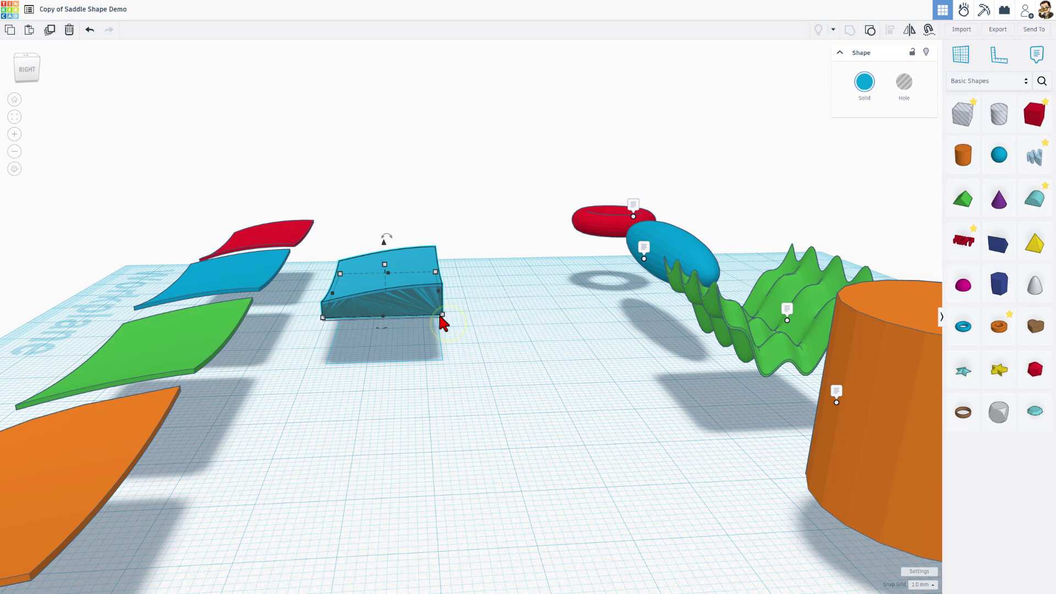
Move the blue solid part away from its overlapping hole, further from the panel row.
click(493, 306)
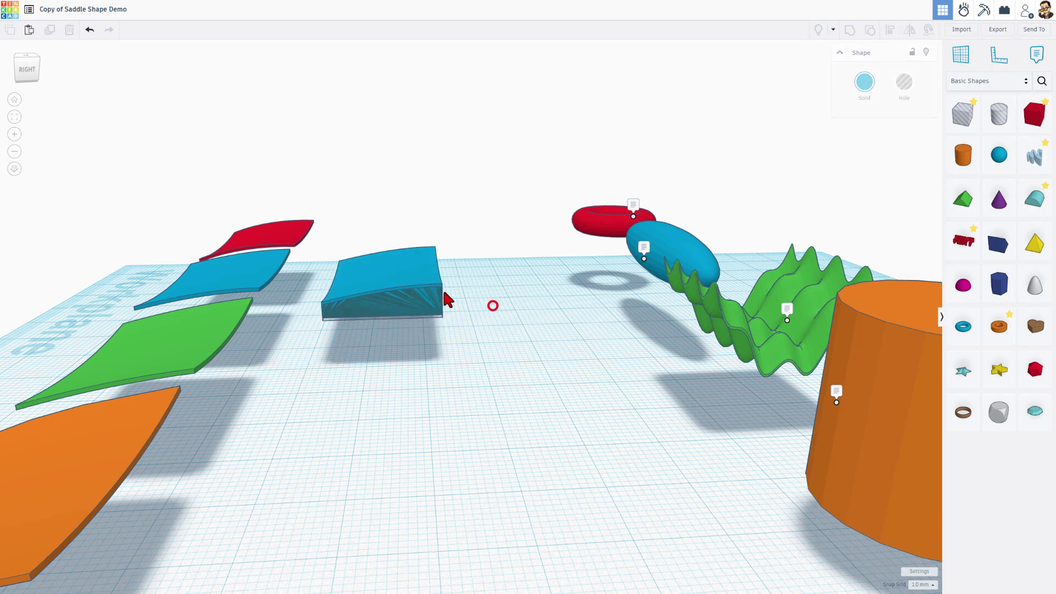
click(402, 271)
key(shift+Right)
key(shift+Right)
key(shift+Right)
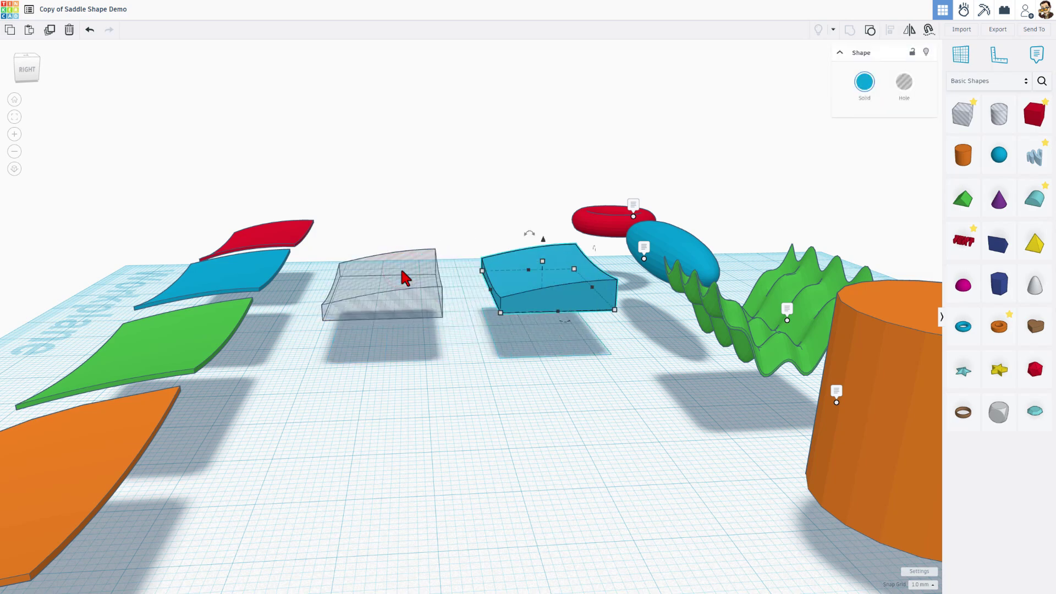
Ungroup the blue copy's hole part, inspect its new banana hole, and delete both pieces.
click(405, 278)
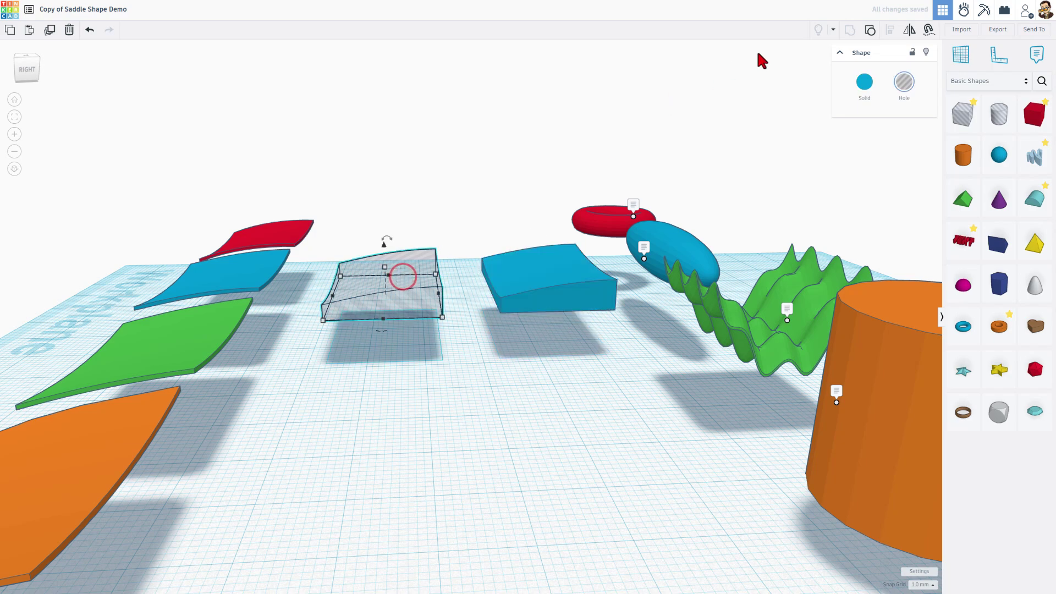
click(871, 31)
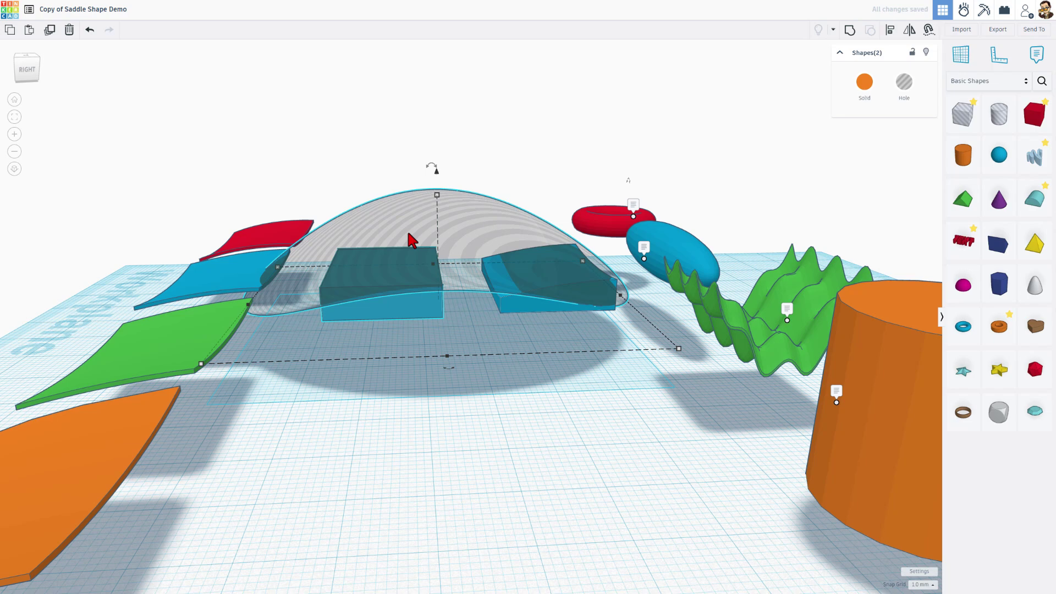
click(464, 147)
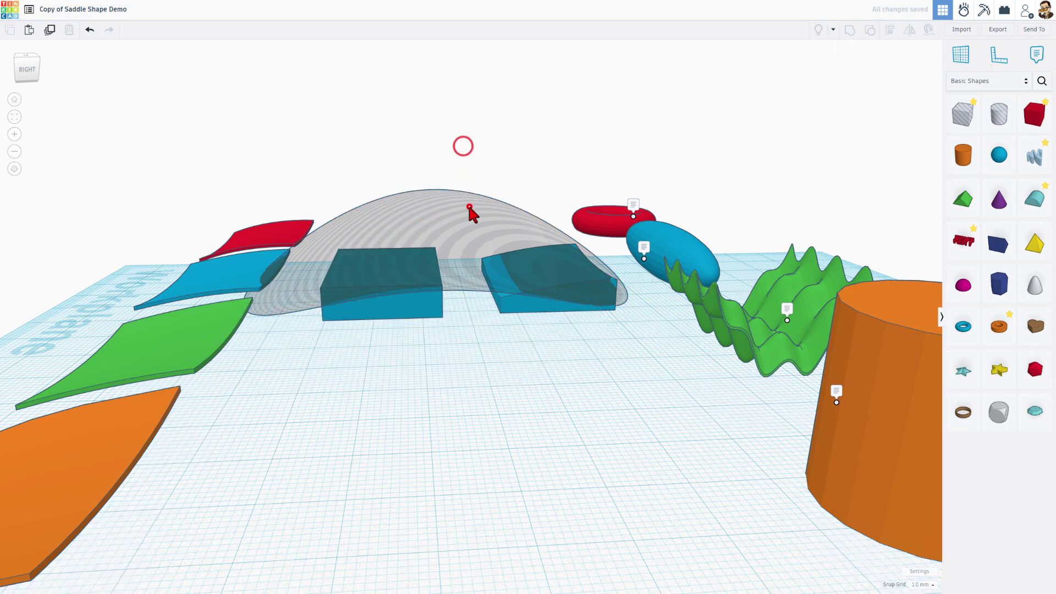
click(469, 208)
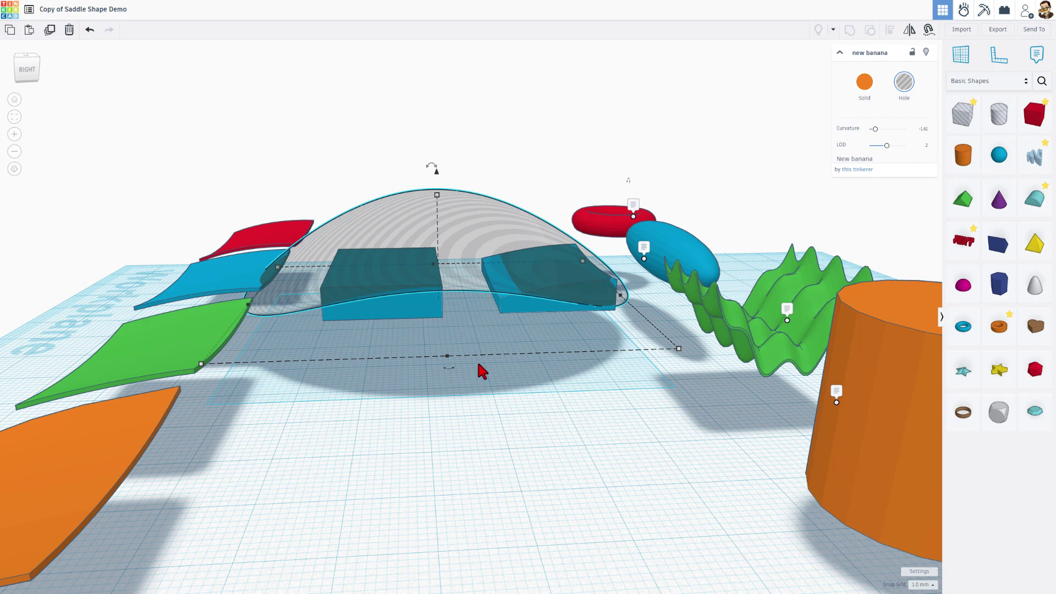
click(471, 381)
drag(411, 372, 384, 261)
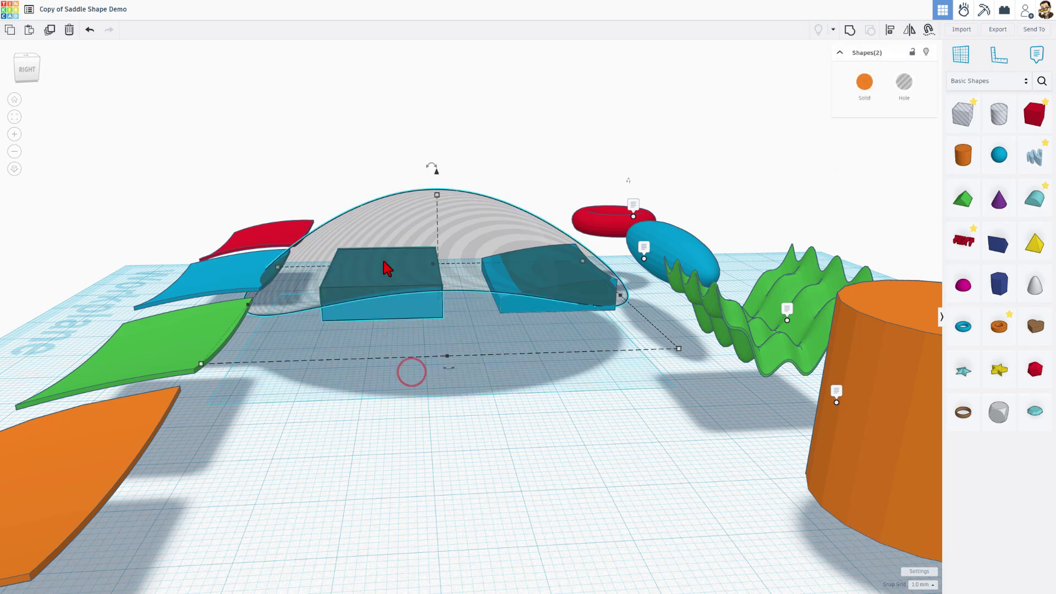
key(Delete)
Ungroup the remaining blue solid part, select its new banana hole, and delete that hole together with the block.
click(530, 272)
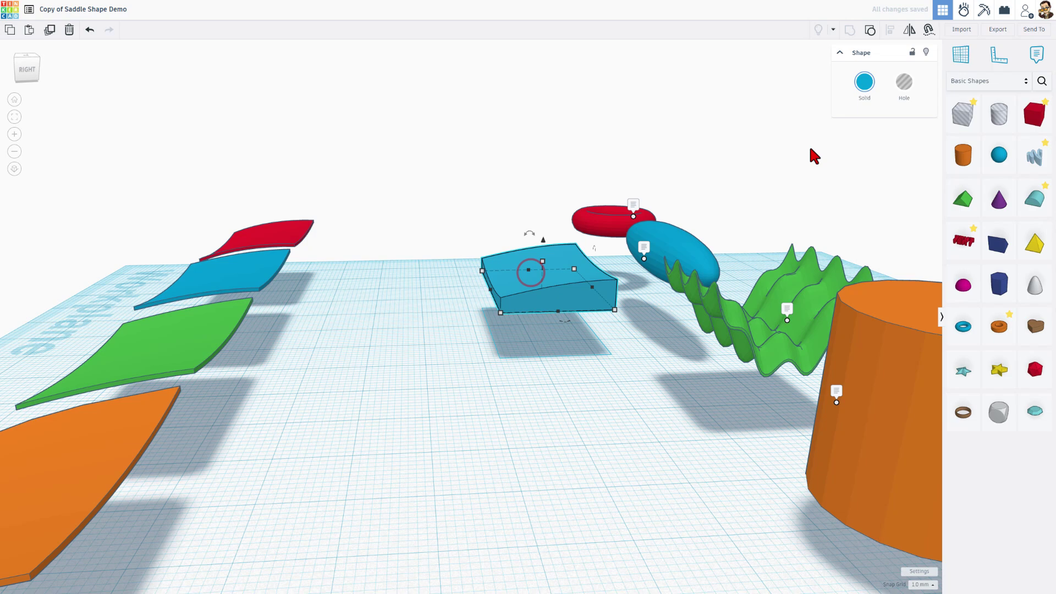
click(870, 31)
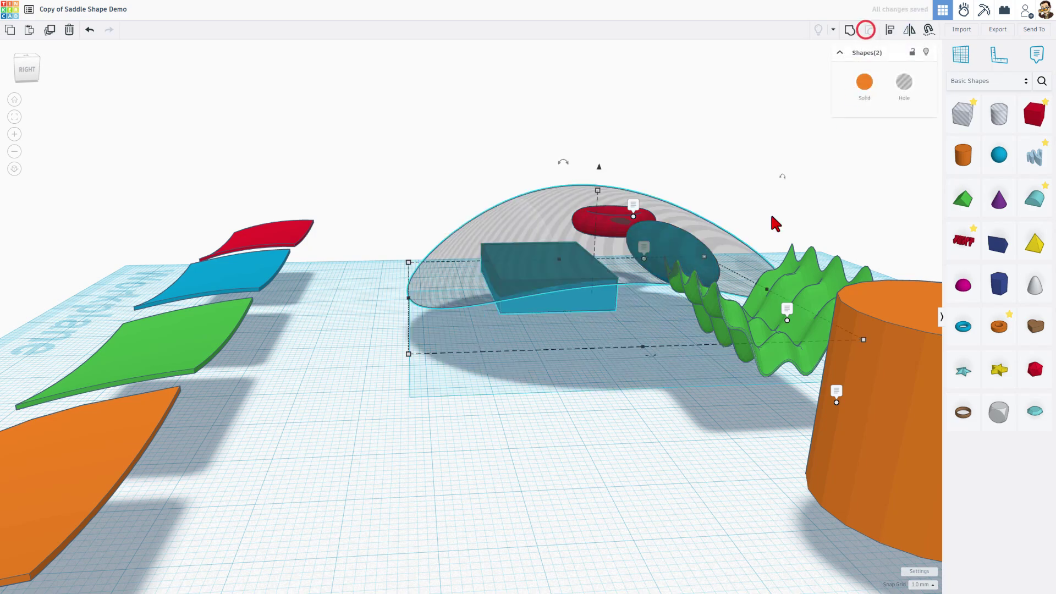
click(647, 415)
click(506, 245)
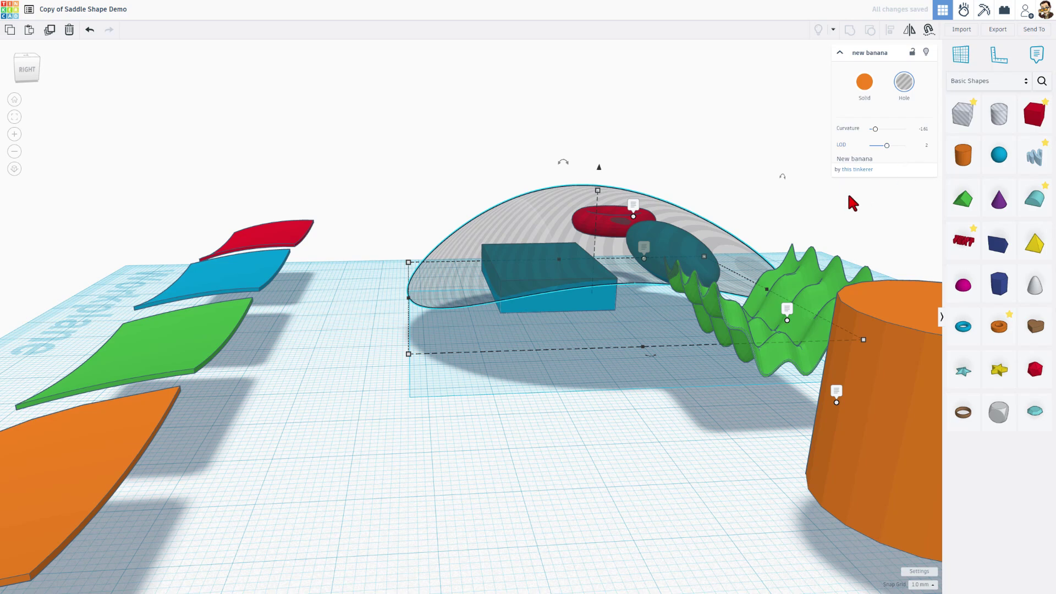
drag(420, 207, 500, 269)
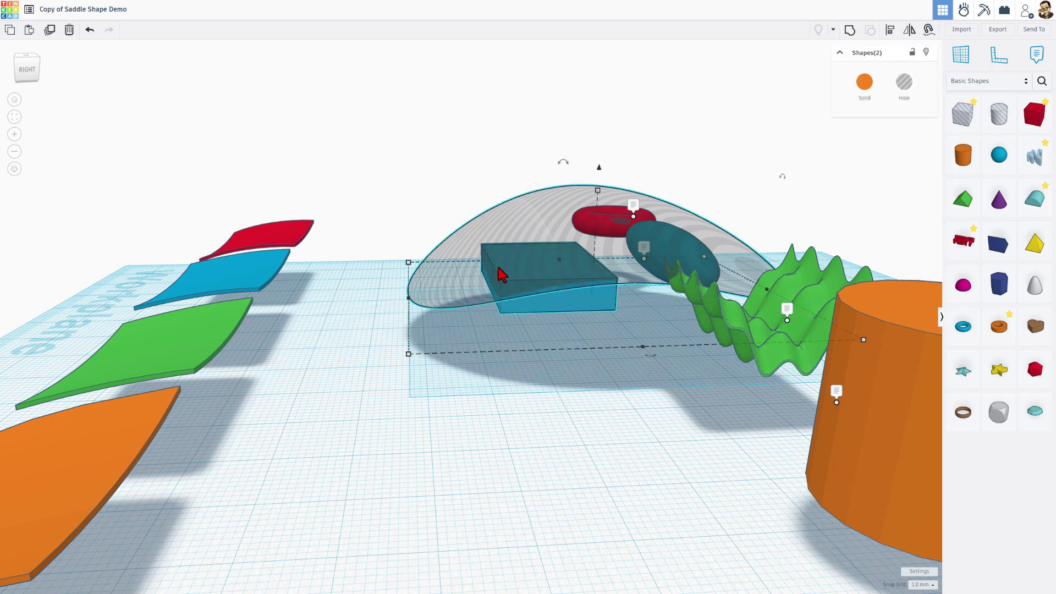
key(Delete)
Duplicate the green curved panel and move the copy clear of the panel row.
right_drag(424, 315, 323, 358)
scroll(342, 341, down, 2)
click(242, 361)
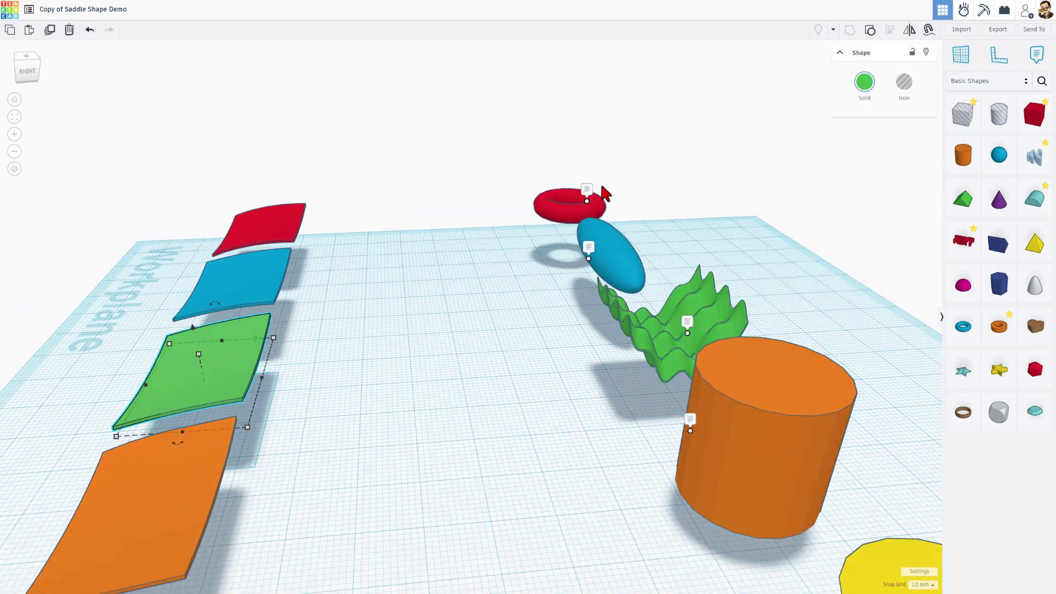
key(ctrl+d)
key(shift+Right)
key(shift+Right)
key(shift+Right)
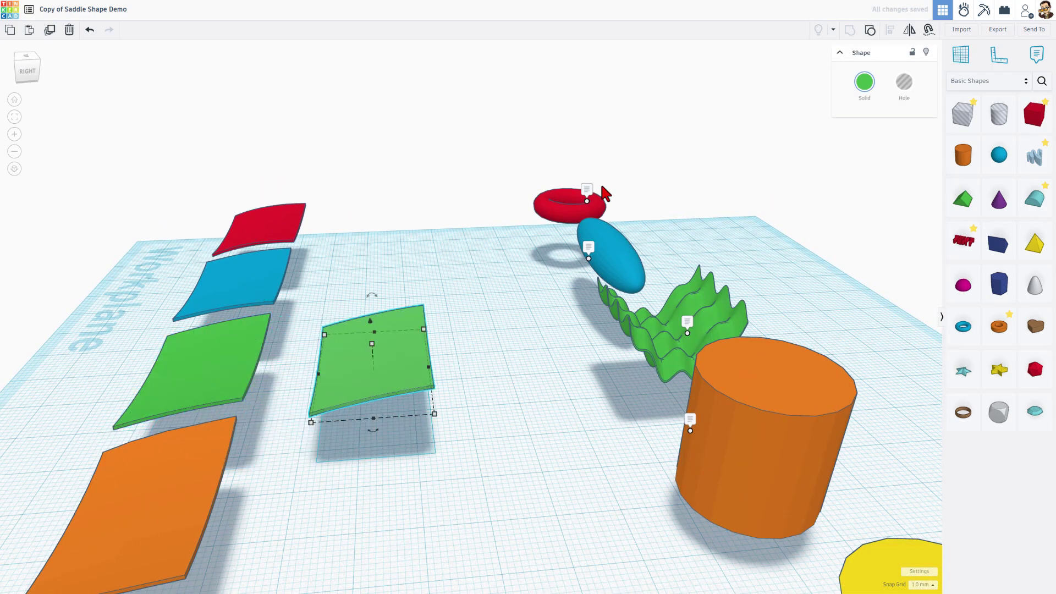
Ungroup the green panel copy and select its large curved surface to examine the equation and value ranges.
click(869, 30)
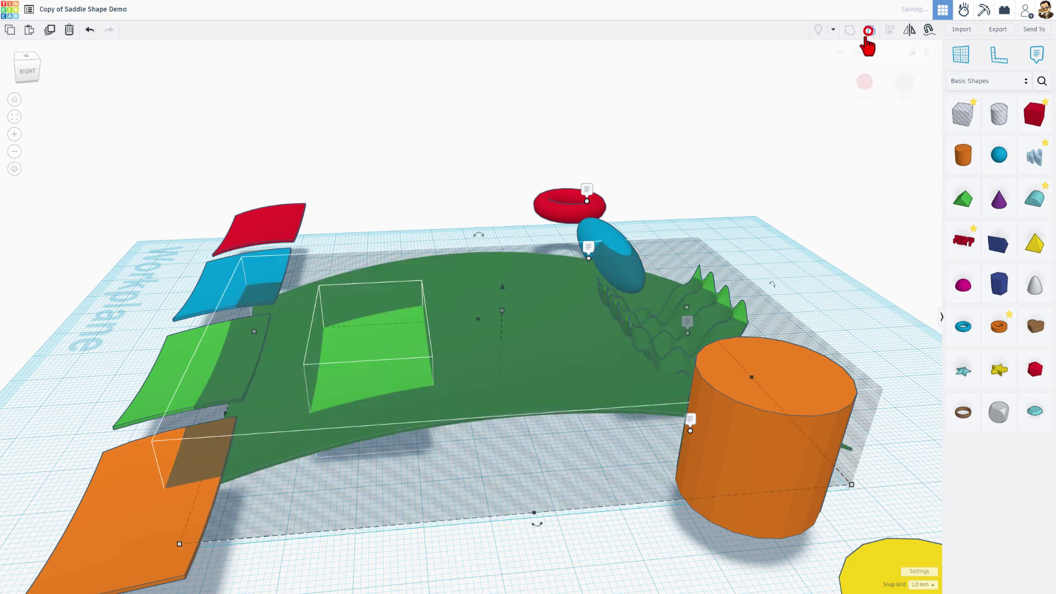
click(401, 575)
right_drag(427, 390, 426, 407)
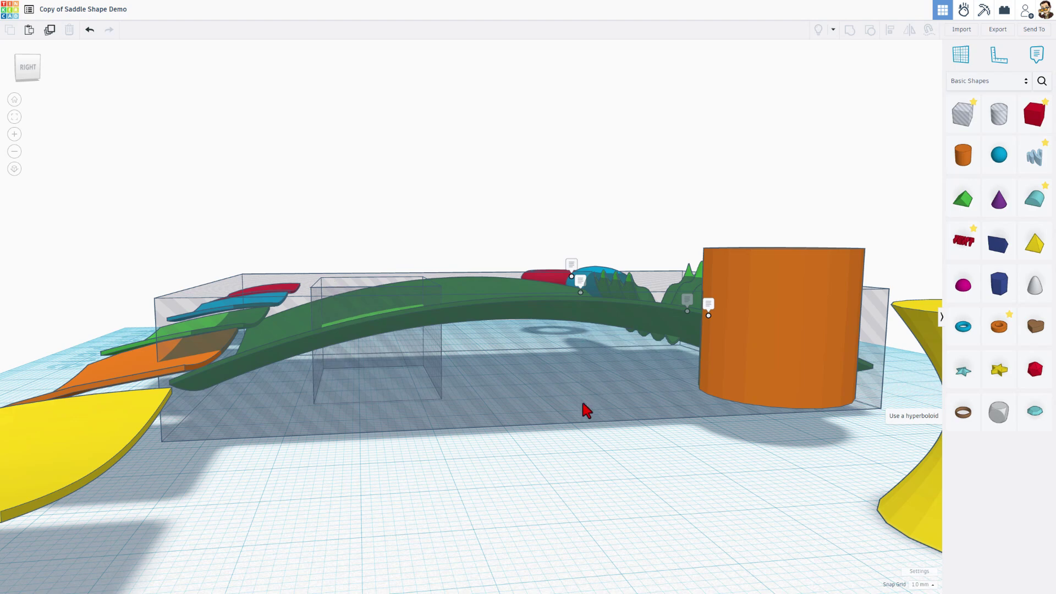
right_drag(586, 410, 804, 225)
click(542, 355)
right_drag(681, 254, 465, 505)
key(ctrl+shift+h)
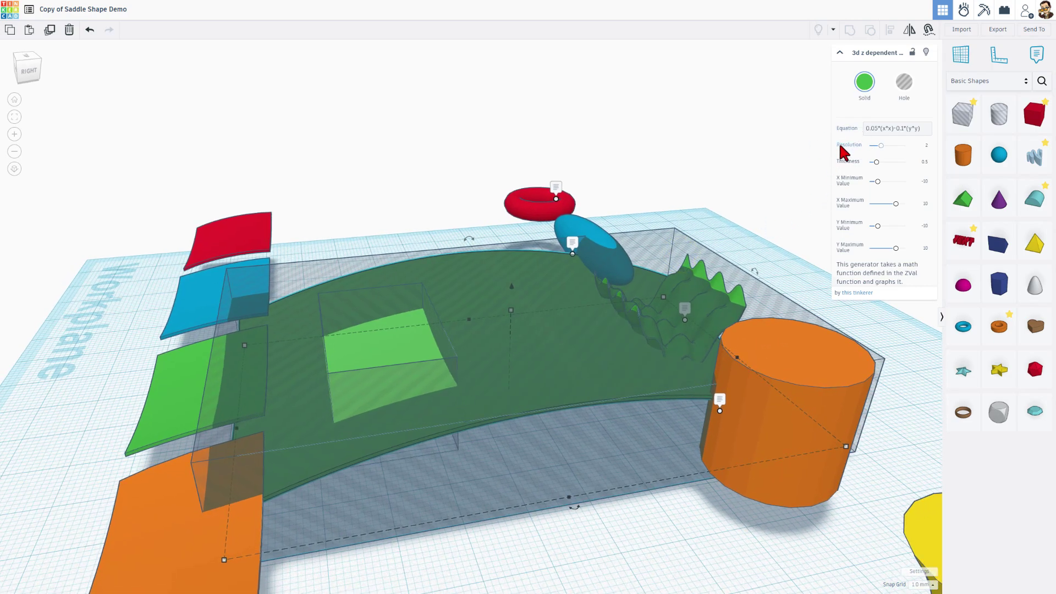
right_drag(411, 446, 403, 497)
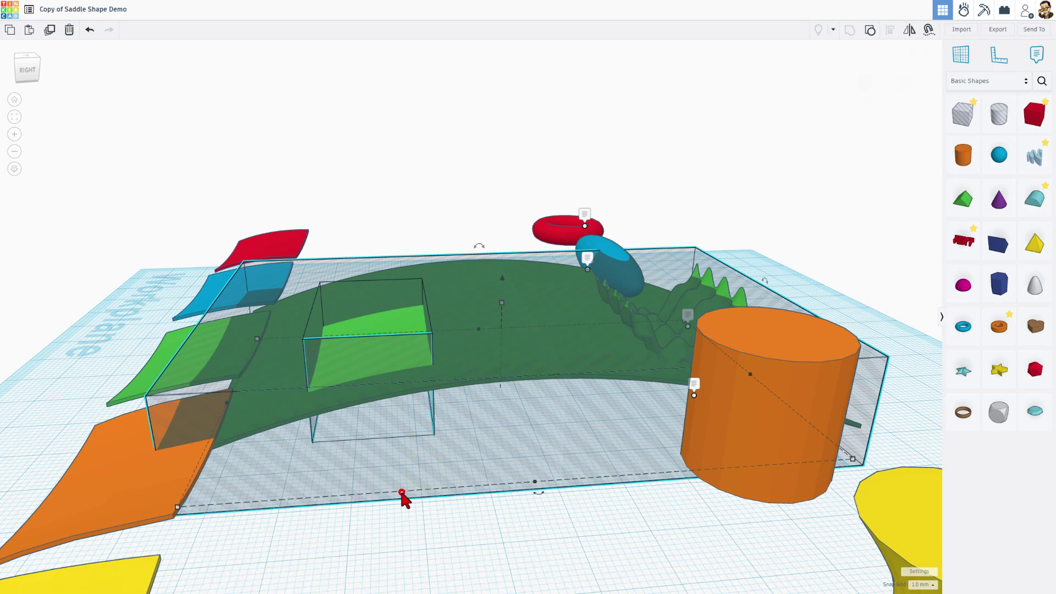
Delete the surrounding hole block and the large green surface from the dismantled copy.
click(402, 492)
key(Delete)
click(391, 427)
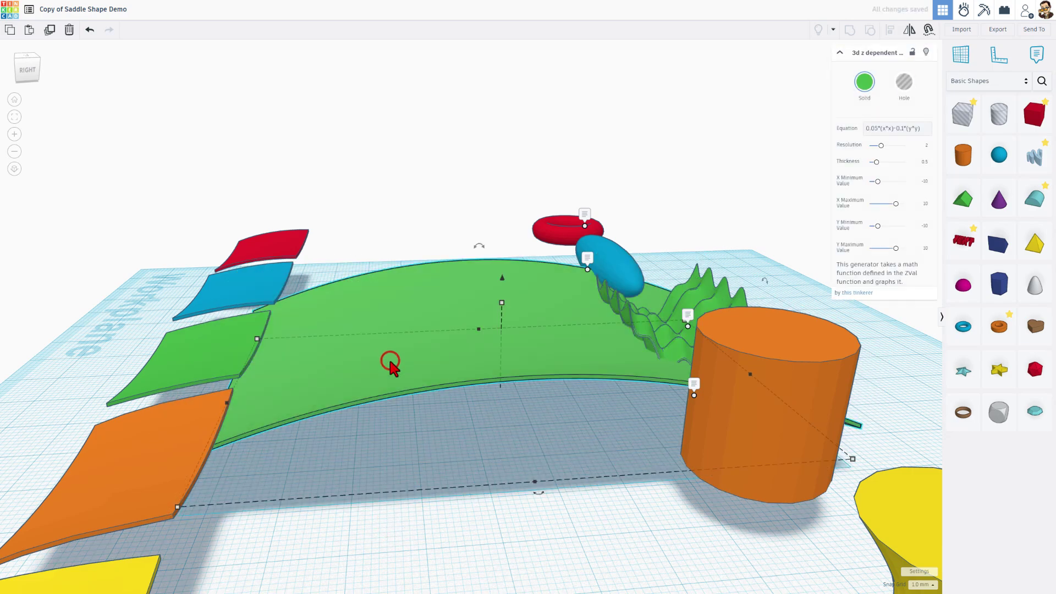
click(391, 361)
key(Delete)
key(f)
Duplicate the orange curved panel and move the copy clear of the panel row.
click(252, 389)
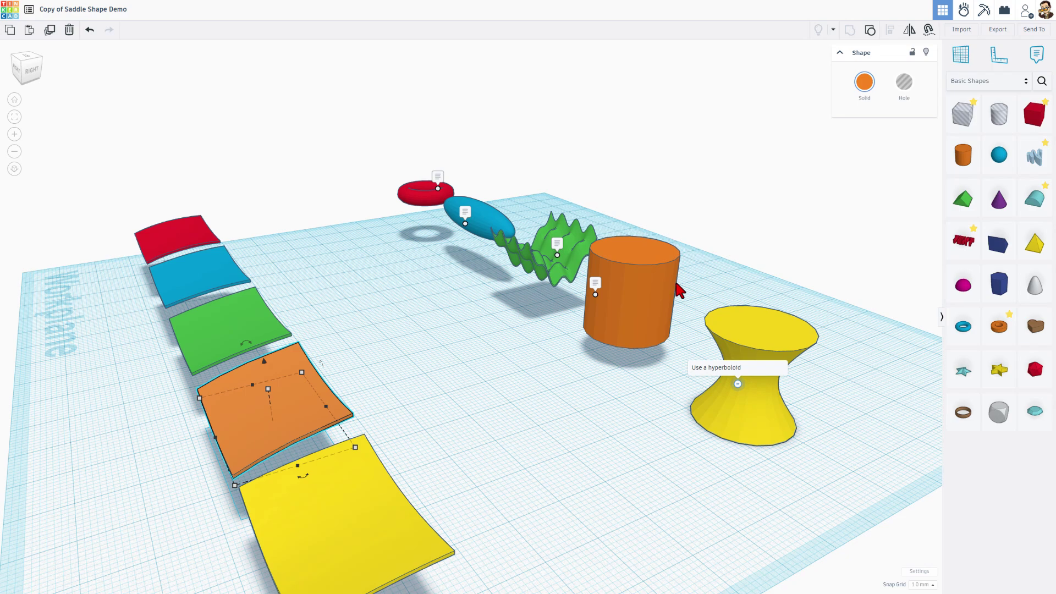
key(ctrl+d)
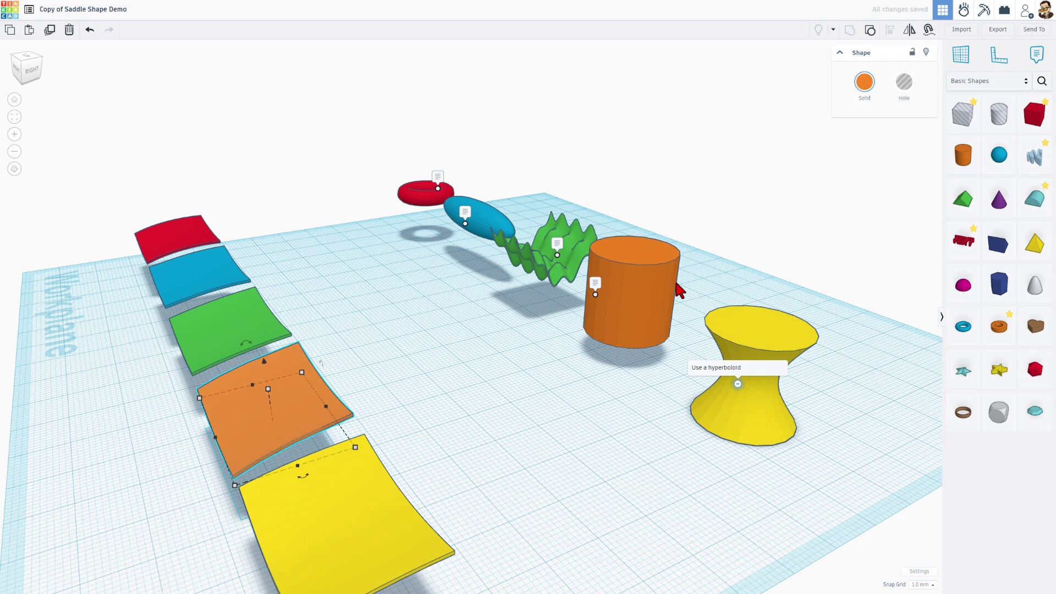
key(shift+Right)
key(shift+Right)
key(shift+Right)
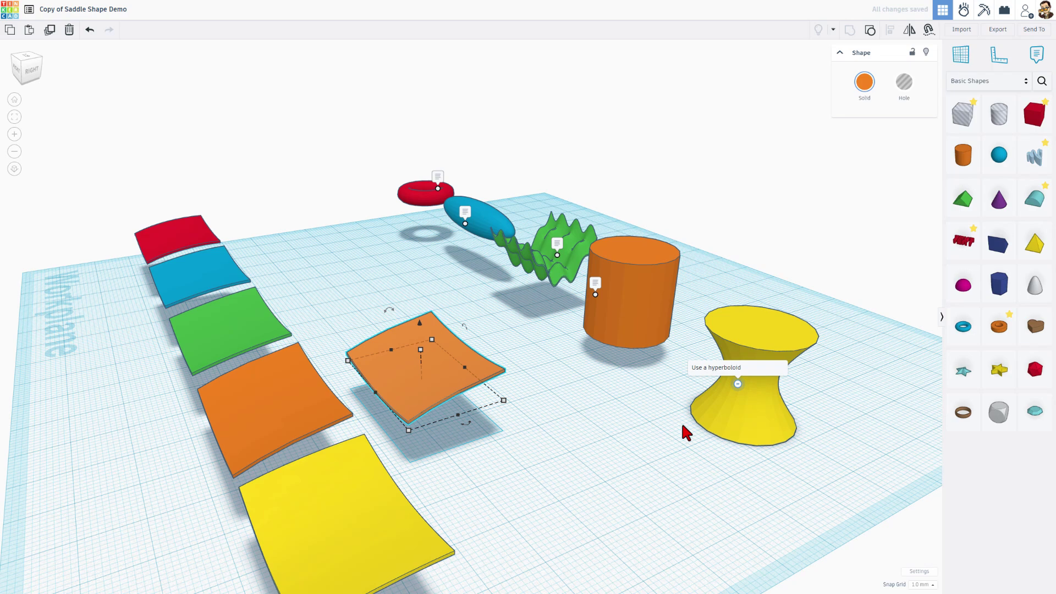
Ungroup the orange panel copy and its inner hole part.
click(470, 437)
click(433, 383)
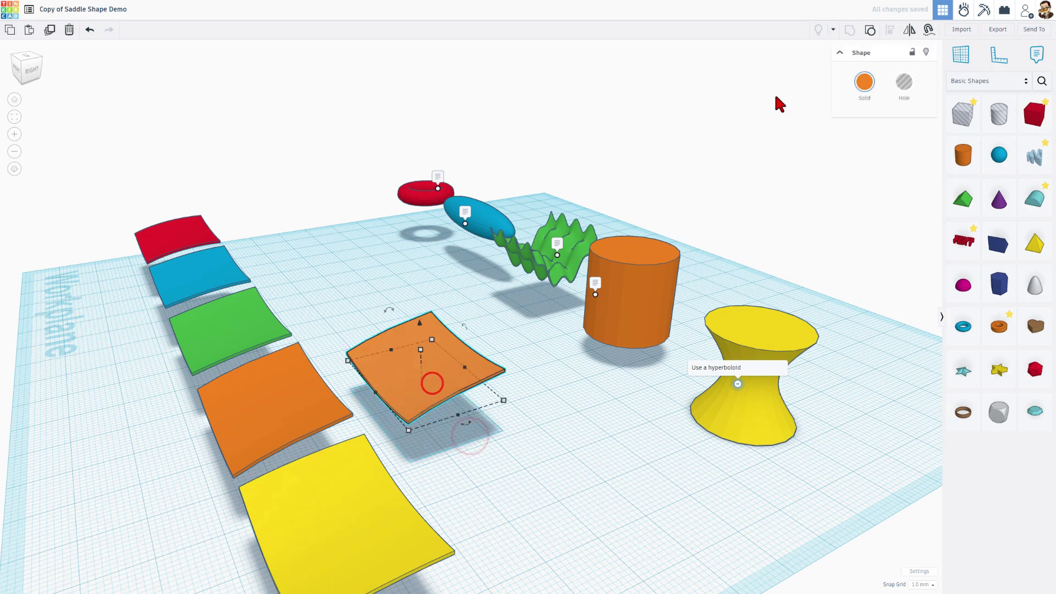
click(870, 31)
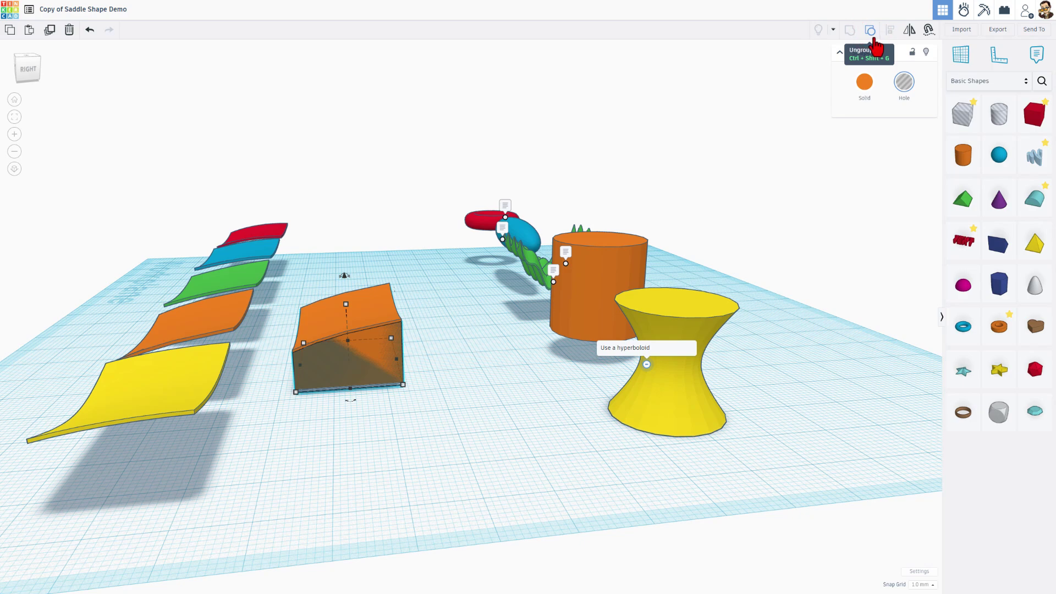
click(873, 36)
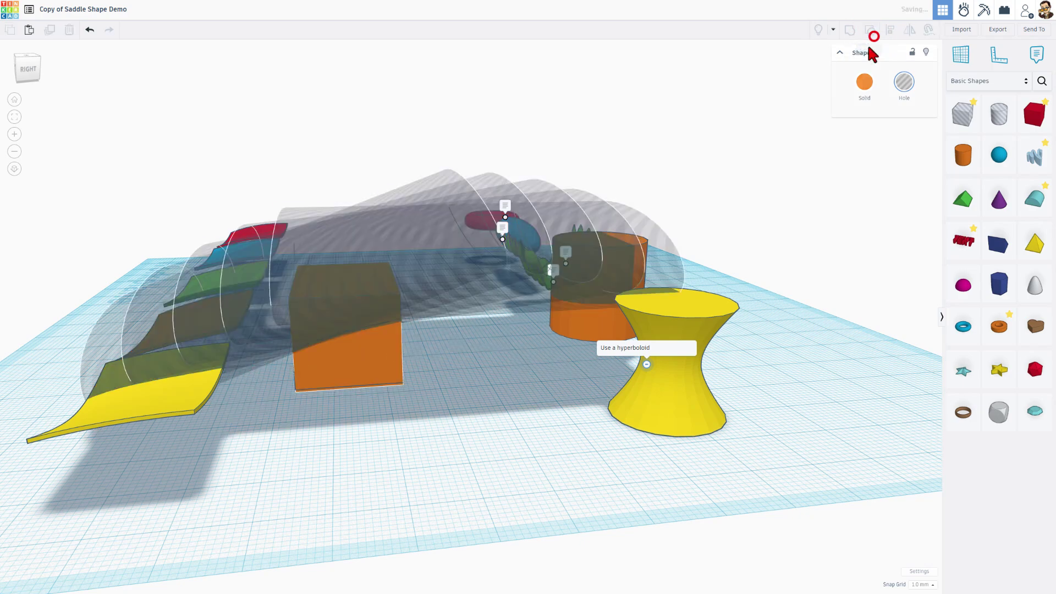
Examine the fanned-out cylindrical holes around the orange block and delete all pieces of the dismantled copy.
click(605, 417)
mouse_move(580, 406)
right_down()
mouse_move(564, 377)
mouse_move(596, 397)
right_up()
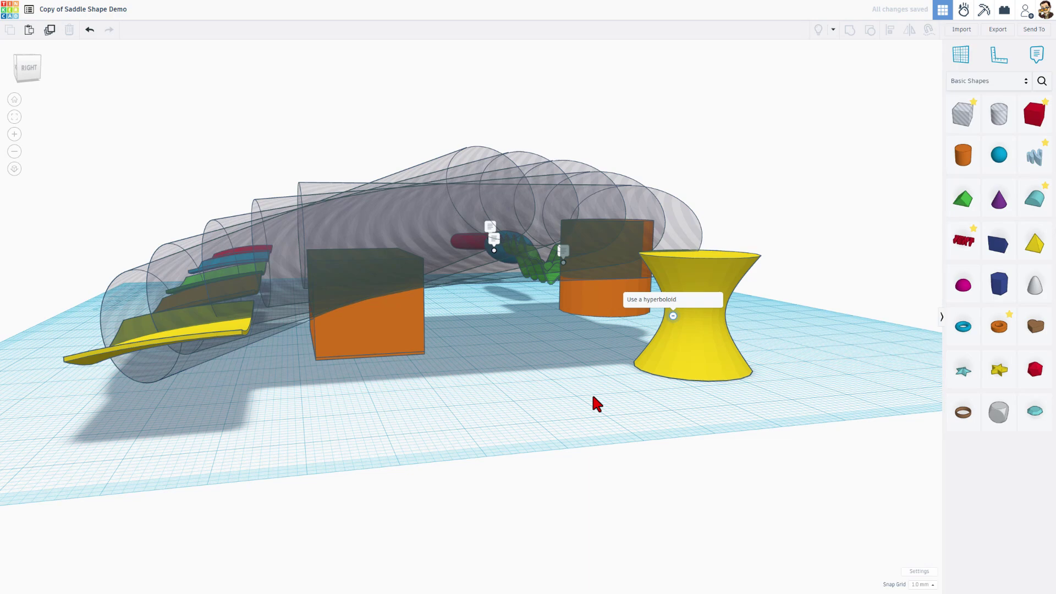
right_drag(587, 390, 473, 455)
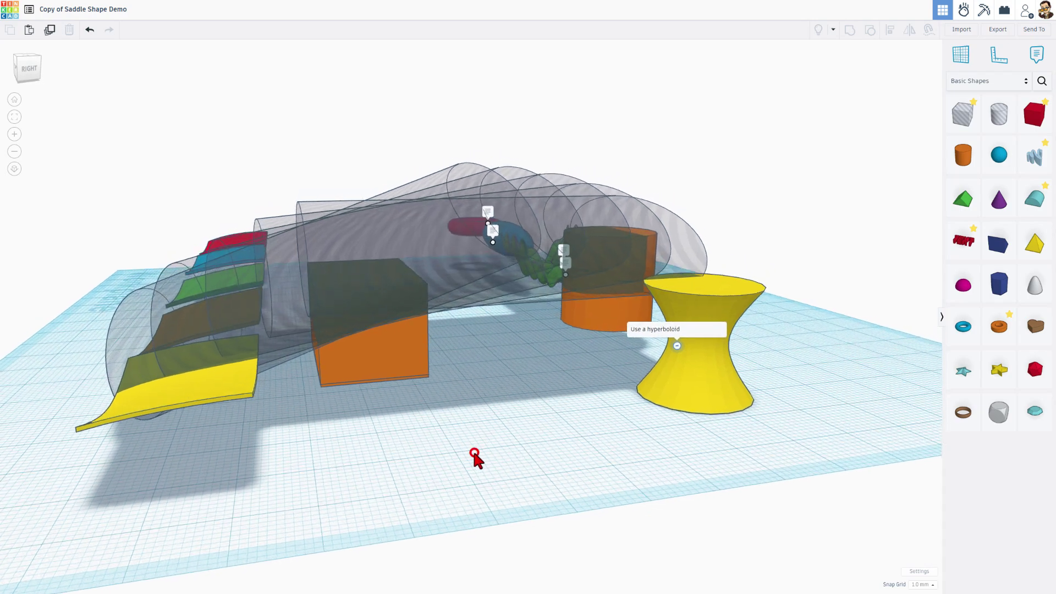
drag(351, 178, 385, 326)
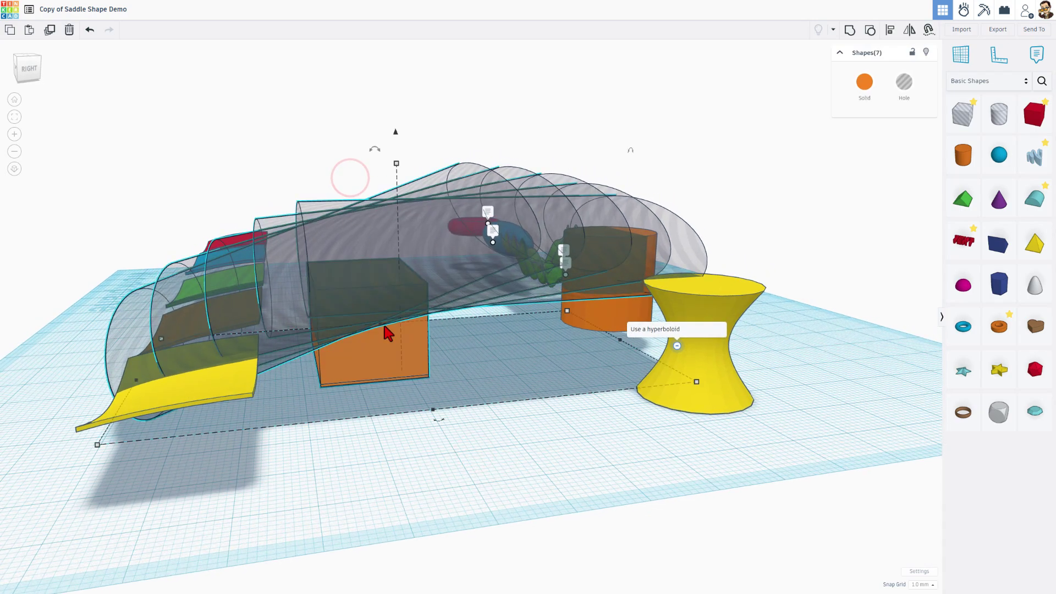
key(Delete)
Duplicate the yellow curved panel clear of the panel row and ungroup the copy.
click(219, 387)
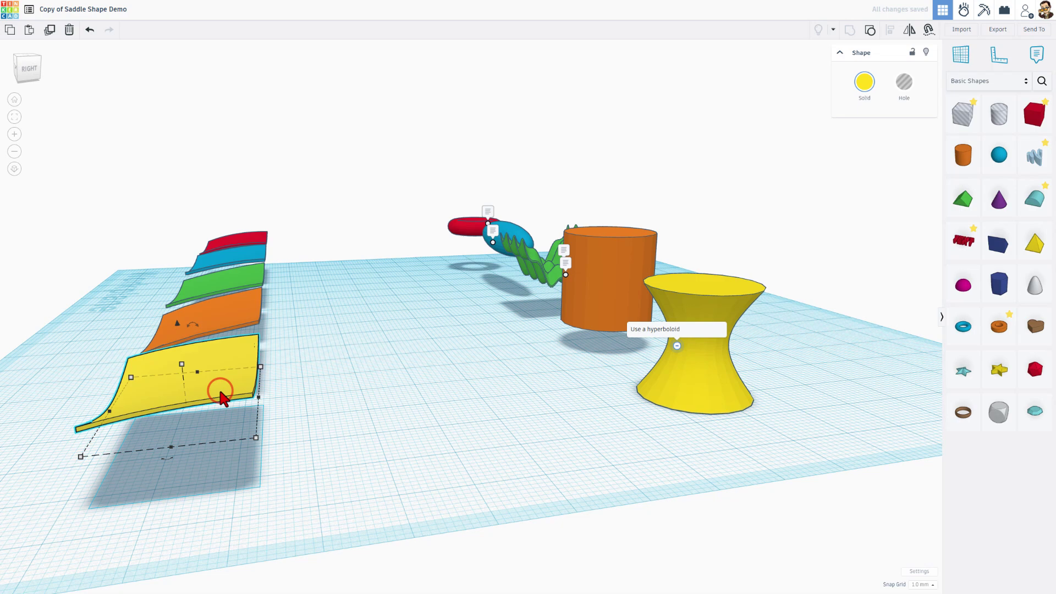
key(ctrl+v)
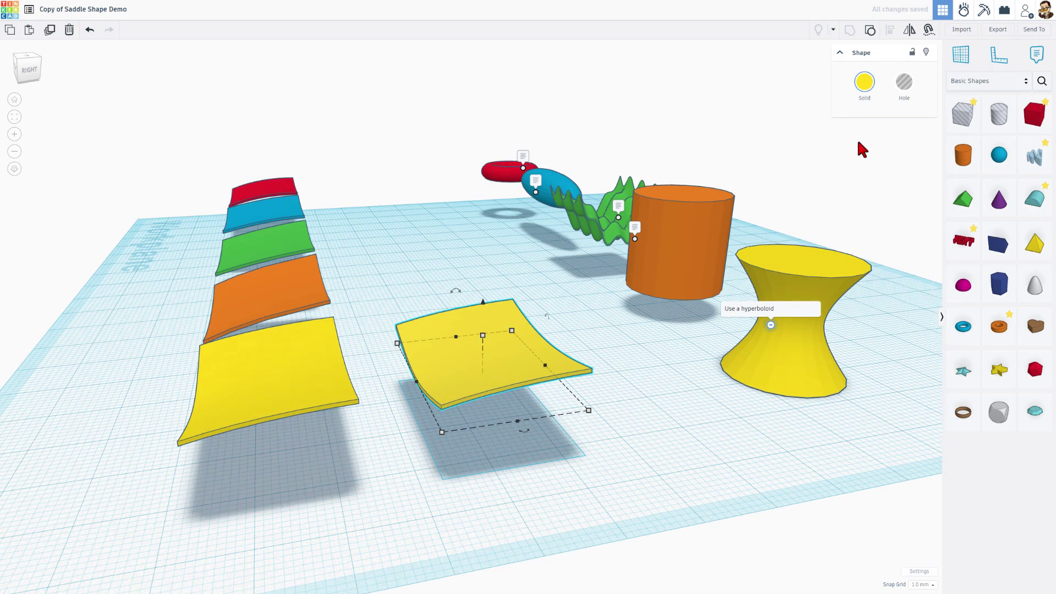
click(871, 31)
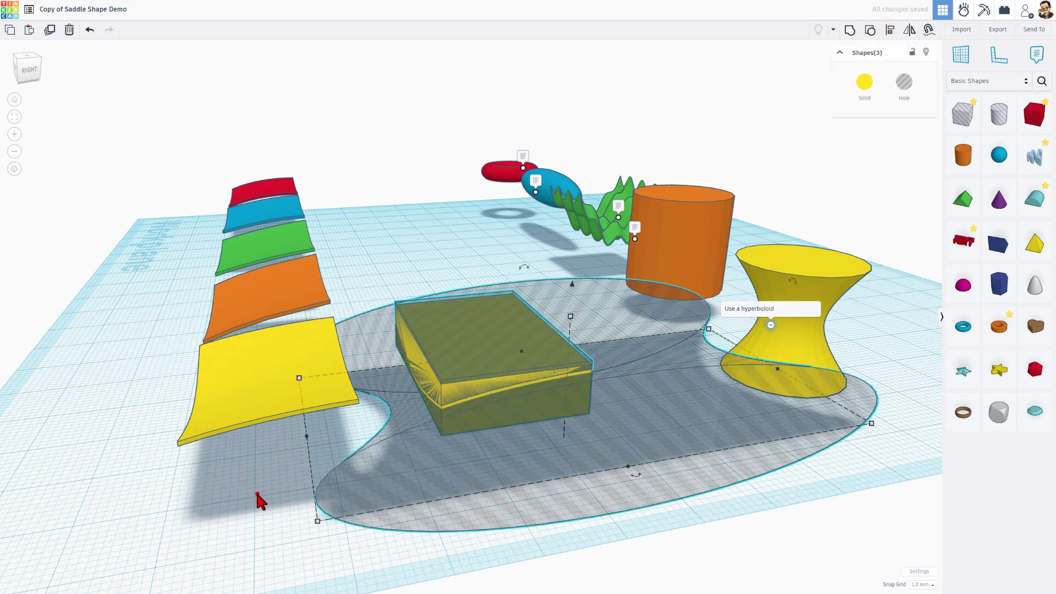
Select the Hyperboloid hole and the yellow box in turn to examine their parameters.
click(415, 474)
click(859, 455)
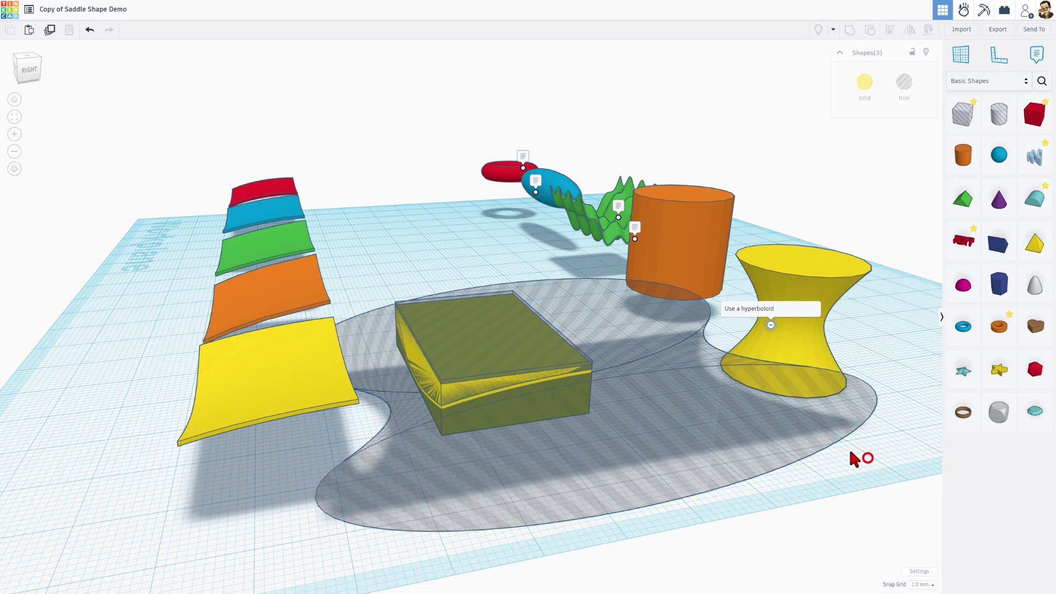
click(820, 427)
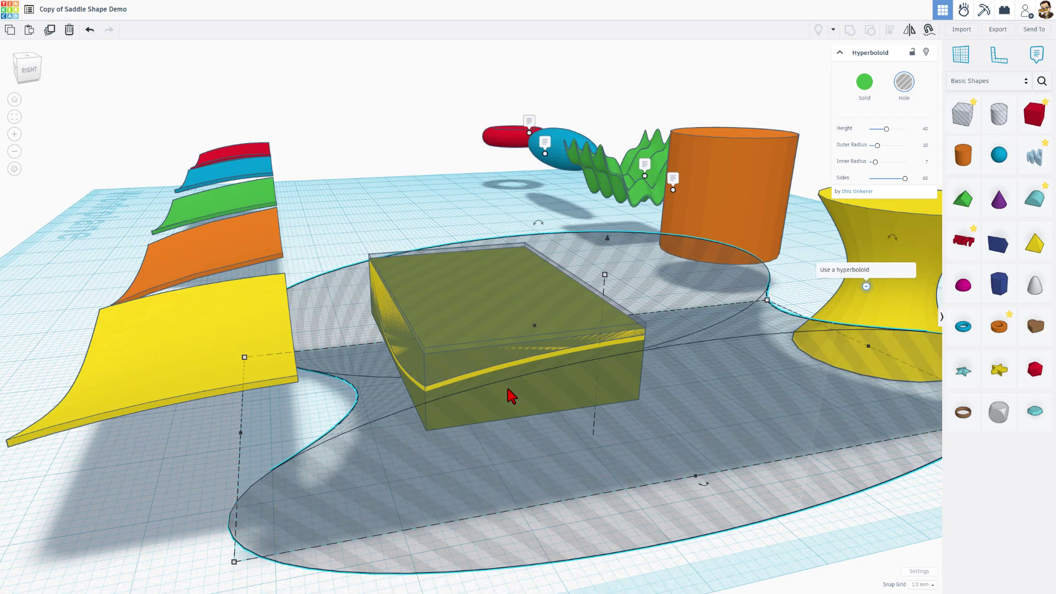
right_drag(509, 396, 438, 352)
click(432, 348)
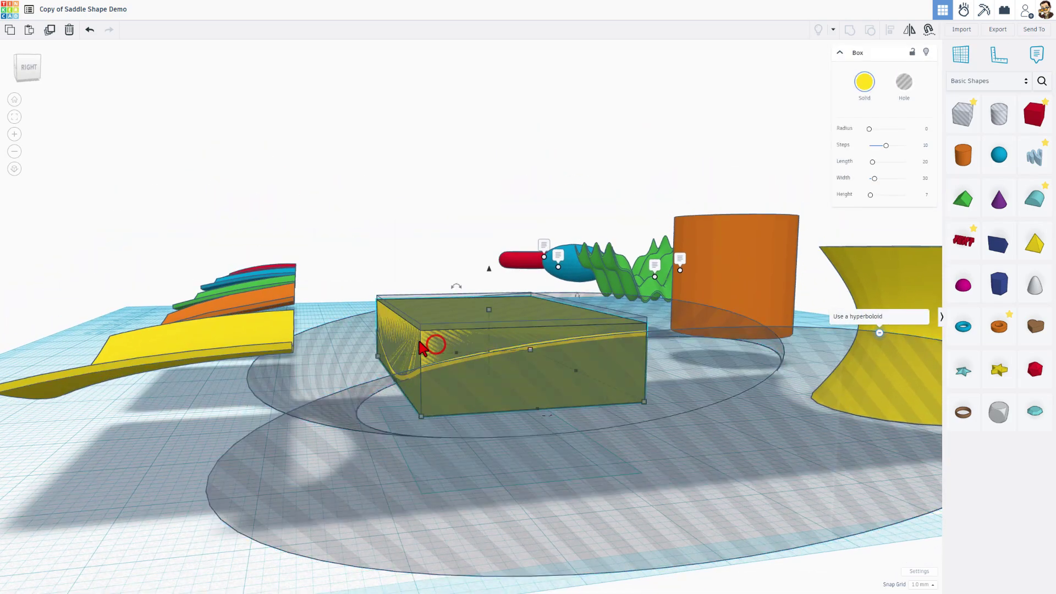
Move the curved hole part back along the workplane, clear of the yellow box.
right_drag(483, 324, 471, 363)
click(453, 273)
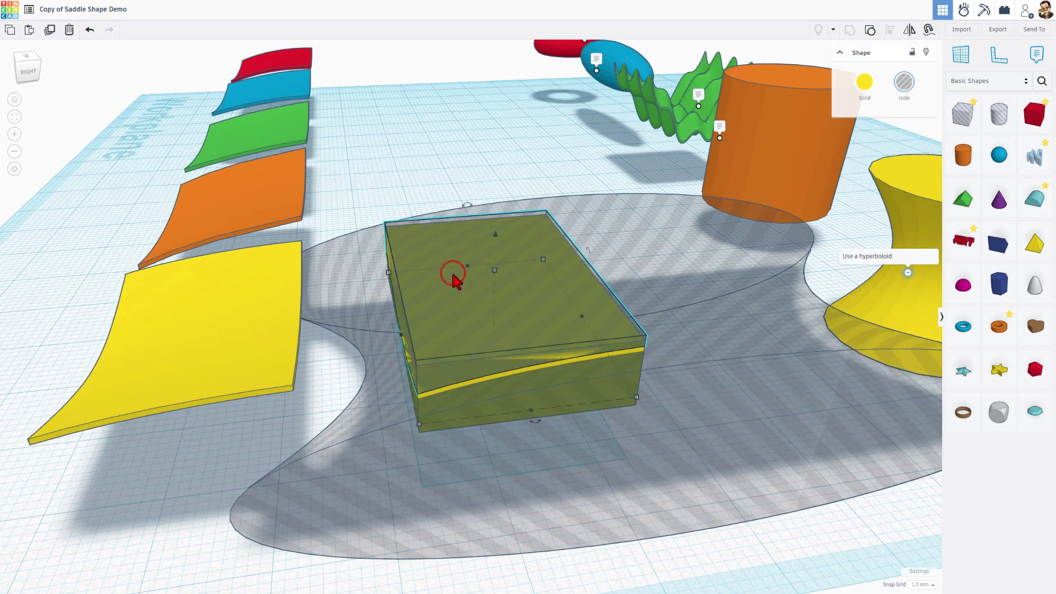
key(shift+Up)
key(shift+Up)
key(shift+Up)
key(shift+Up)
key(shift+Up)
key(shift+Up)
key(shift+Up)
key(shift+Up)
key(shift+Up)
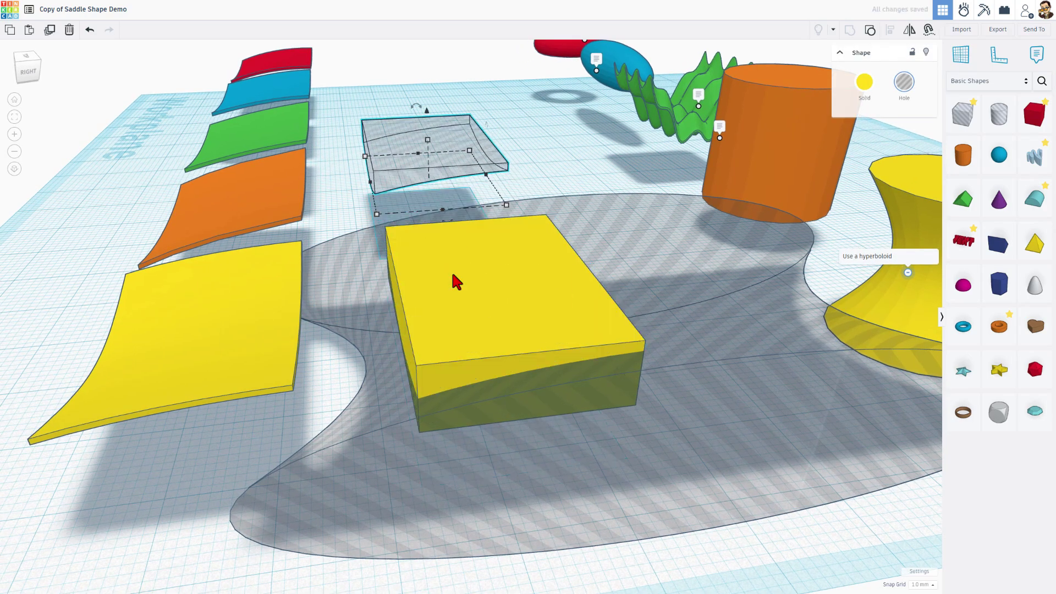
Ungroup the curved hole part behind the yellow box into its solid and hyperboloid hole pieces and examine them.
right_drag(438, 308, 401, 262)
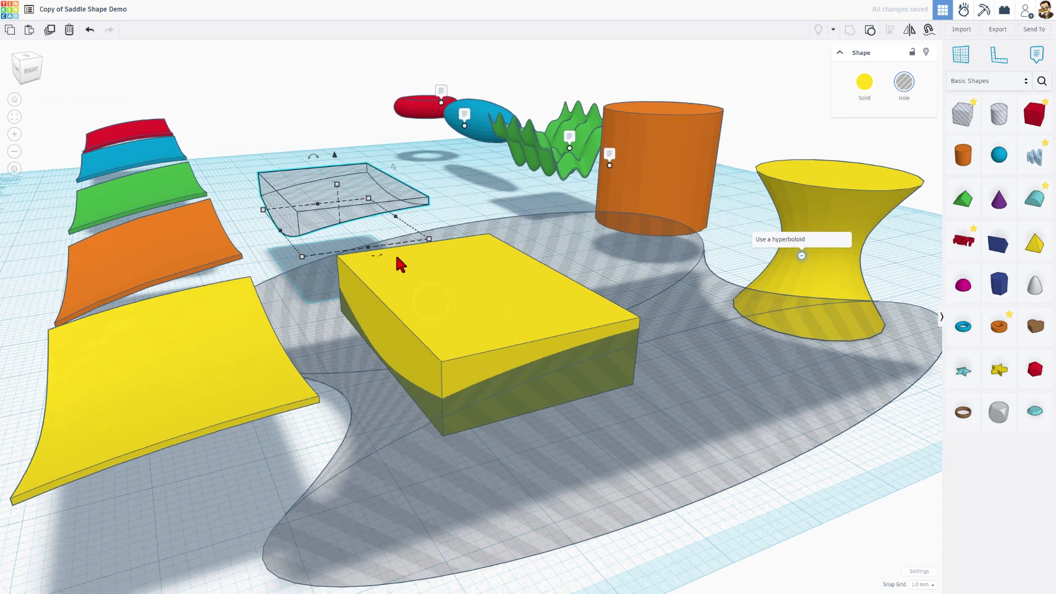
click(443, 160)
click(399, 186)
click(872, 32)
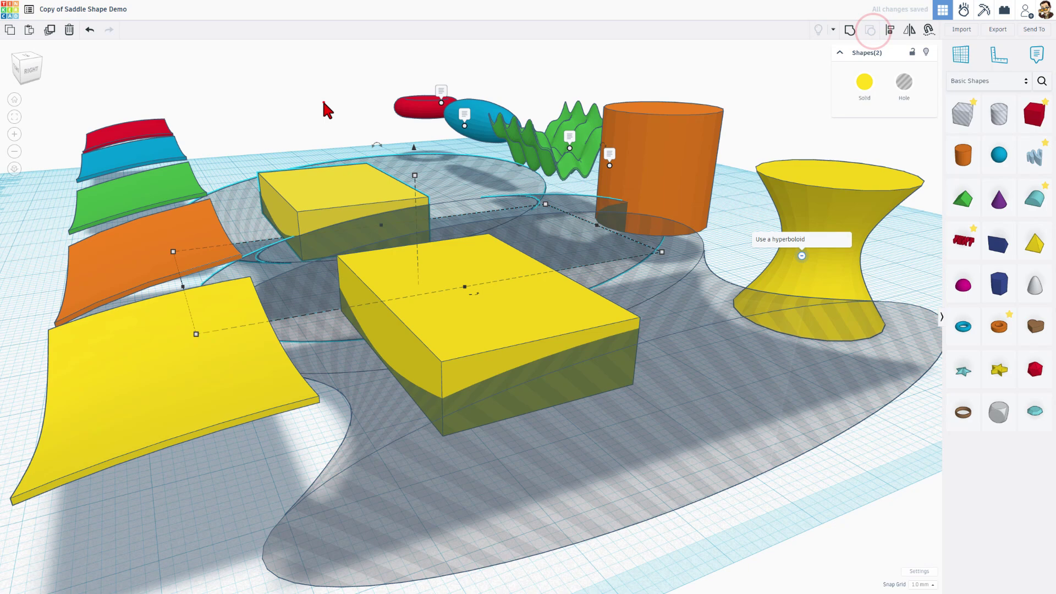
right_drag(322, 104, 269, 192)
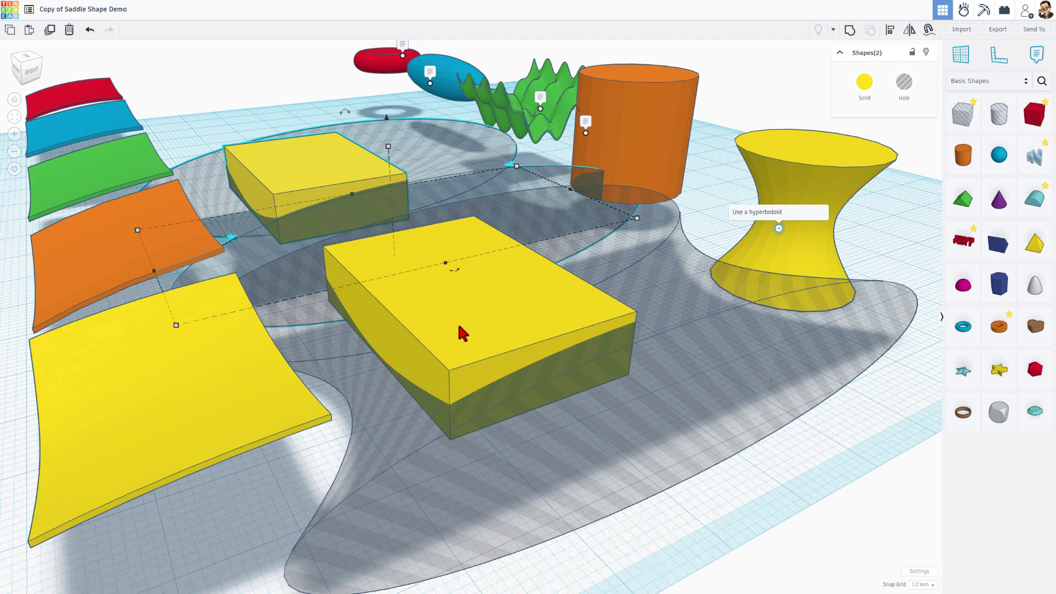
Select all pieces of the dismantled yellow panel copy and delete them, keeping the original panel row and the reference shapes.
right_drag(367, 263, 298, 216)
click(300, 219)
drag(300, 220, 542, 274)
key(Delete)
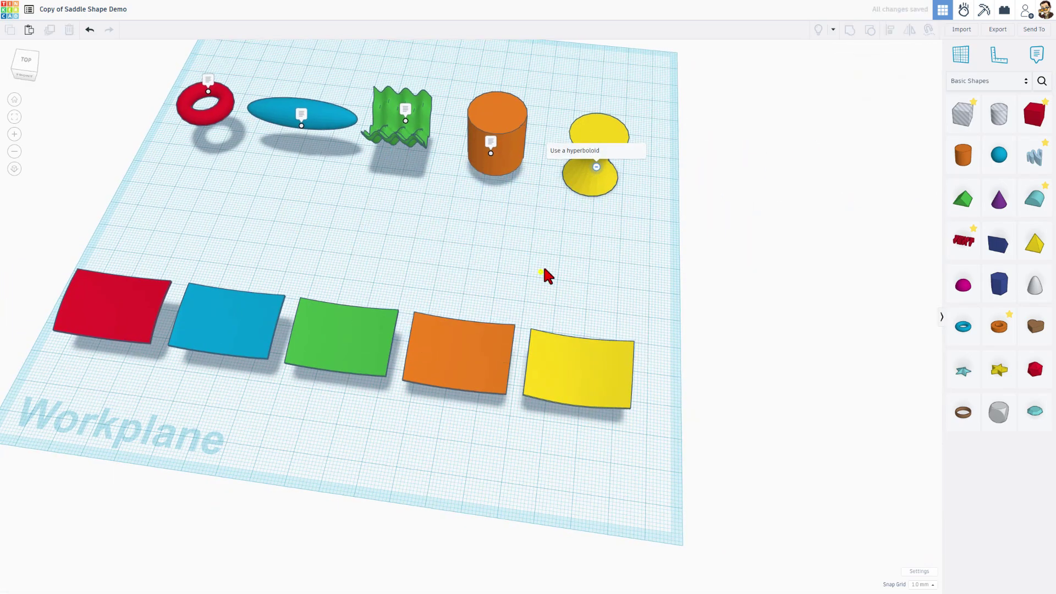
right_drag(545, 275, 609, 374)
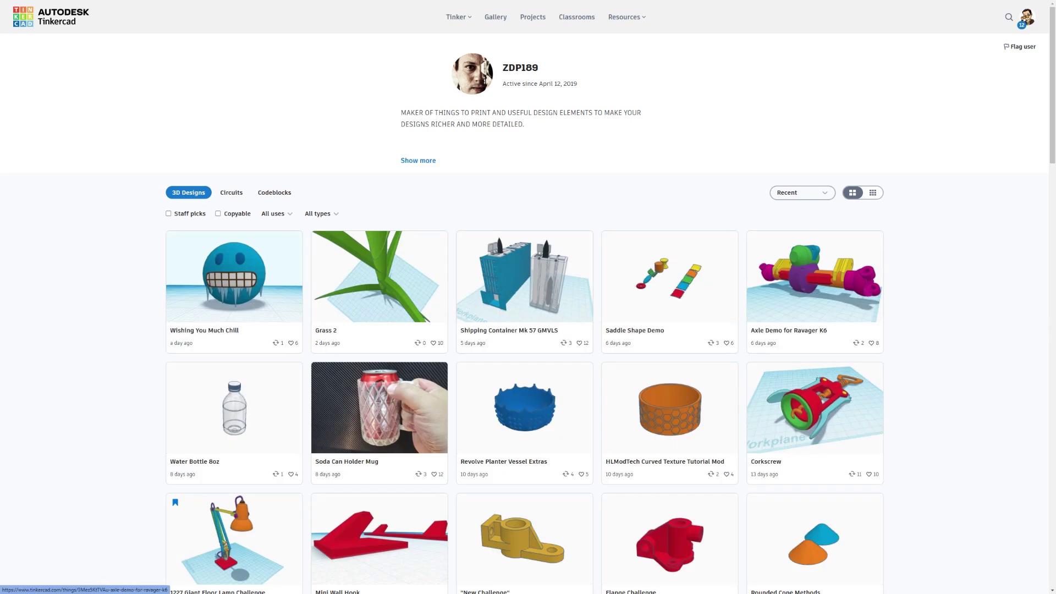
View the details of the Axle Demo for Ravager K6 design from the designer's profile page, then close them.
click(814, 281)
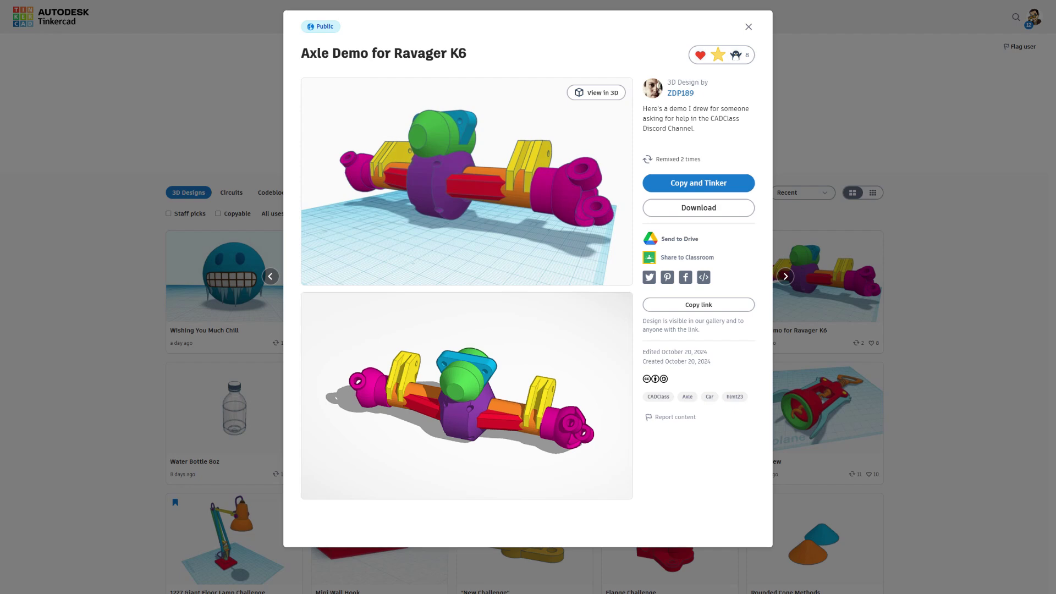
key(Escape)
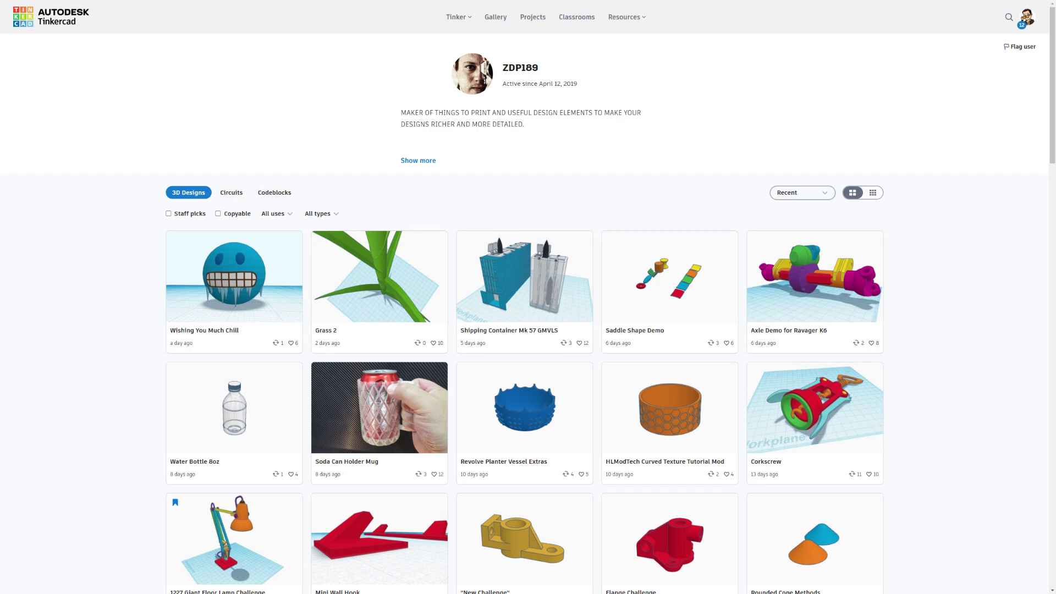